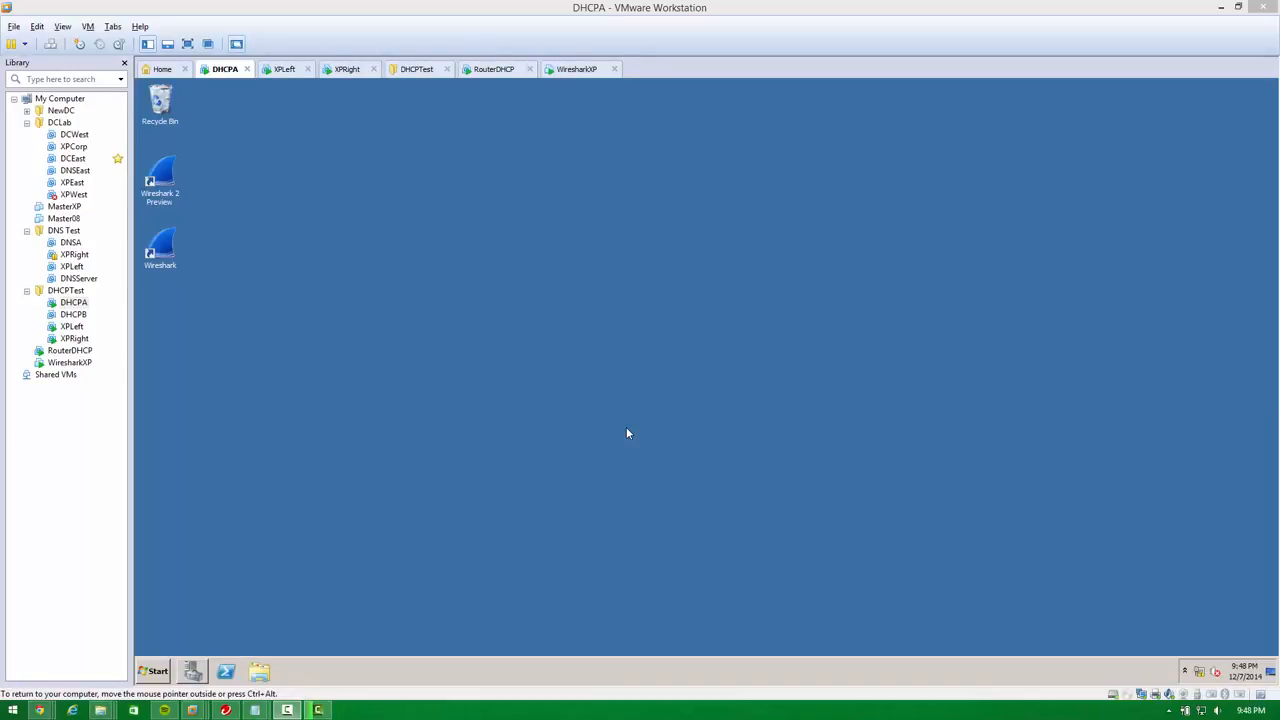
- Check the XPLeft and XPRight virtual machines, then return to DHCPA
{"action": "left_click", "coordinate": [284, 70]}
{"action": "left_click", "coordinate": [344, 75]}
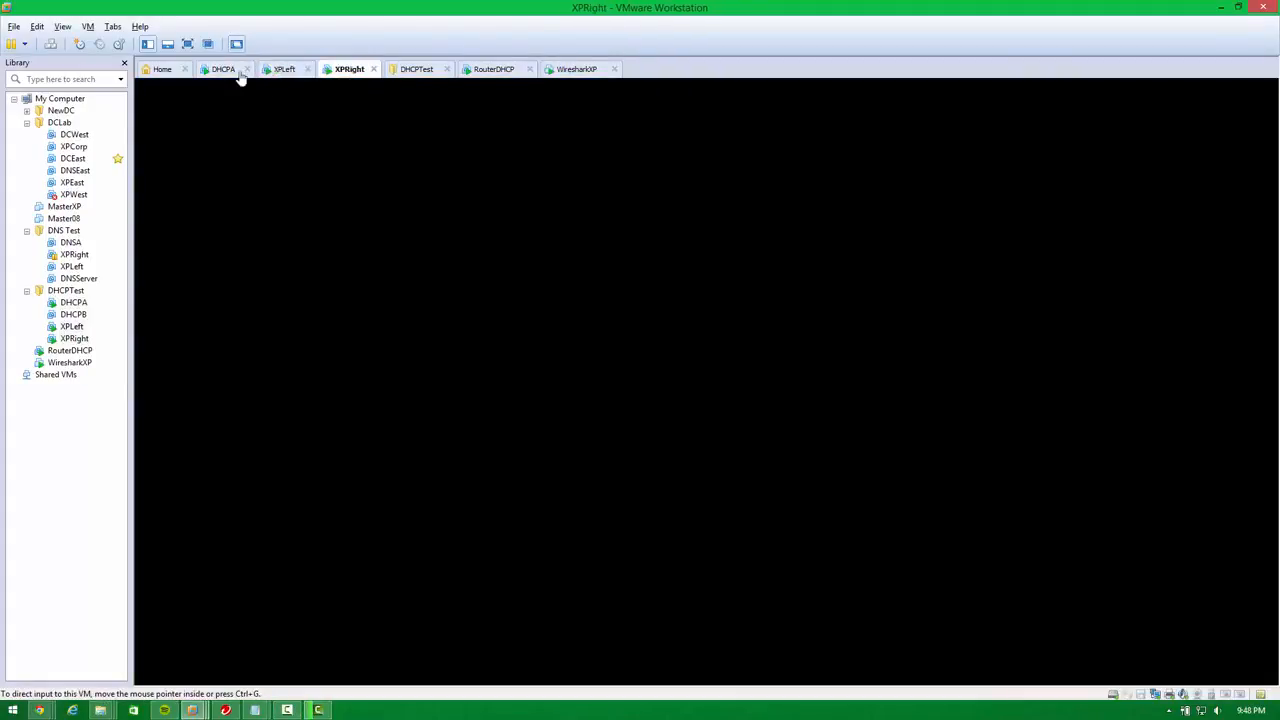
{"action": "left_click", "coordinate": [208, 77]}
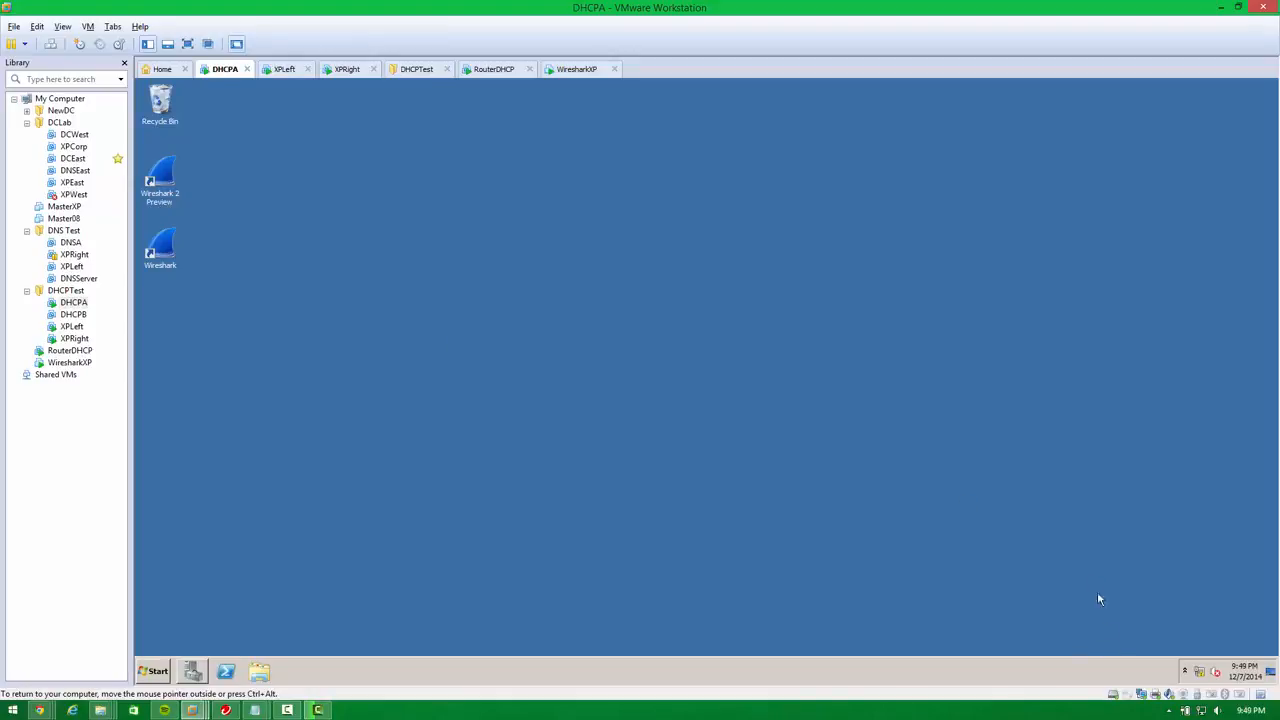
- Open the IPv4 properties of DHCPA's Local Area Connection from the Network and Sharing Center
{"action": "right_click", "coordinate": [1202, 678]}
{"action": "left_click", "coordinate": [1204, 668]}
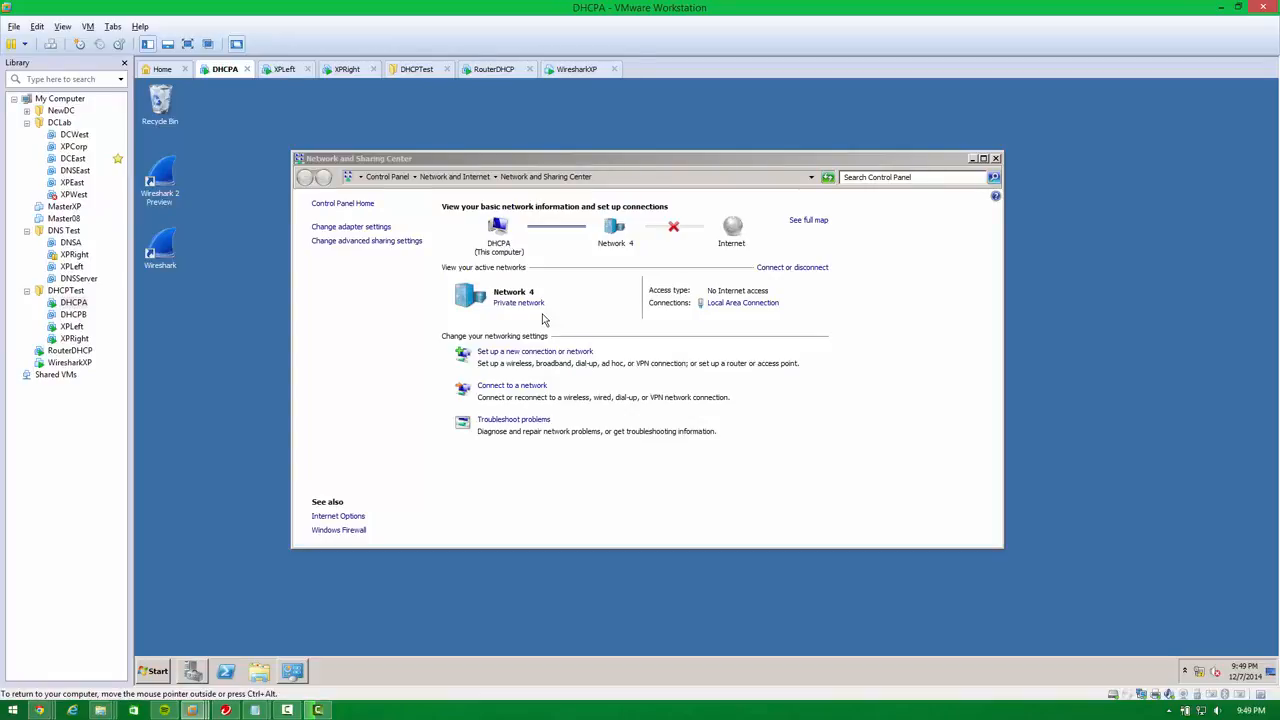
{"action": "left_click", "coordinate": [745, 303]}
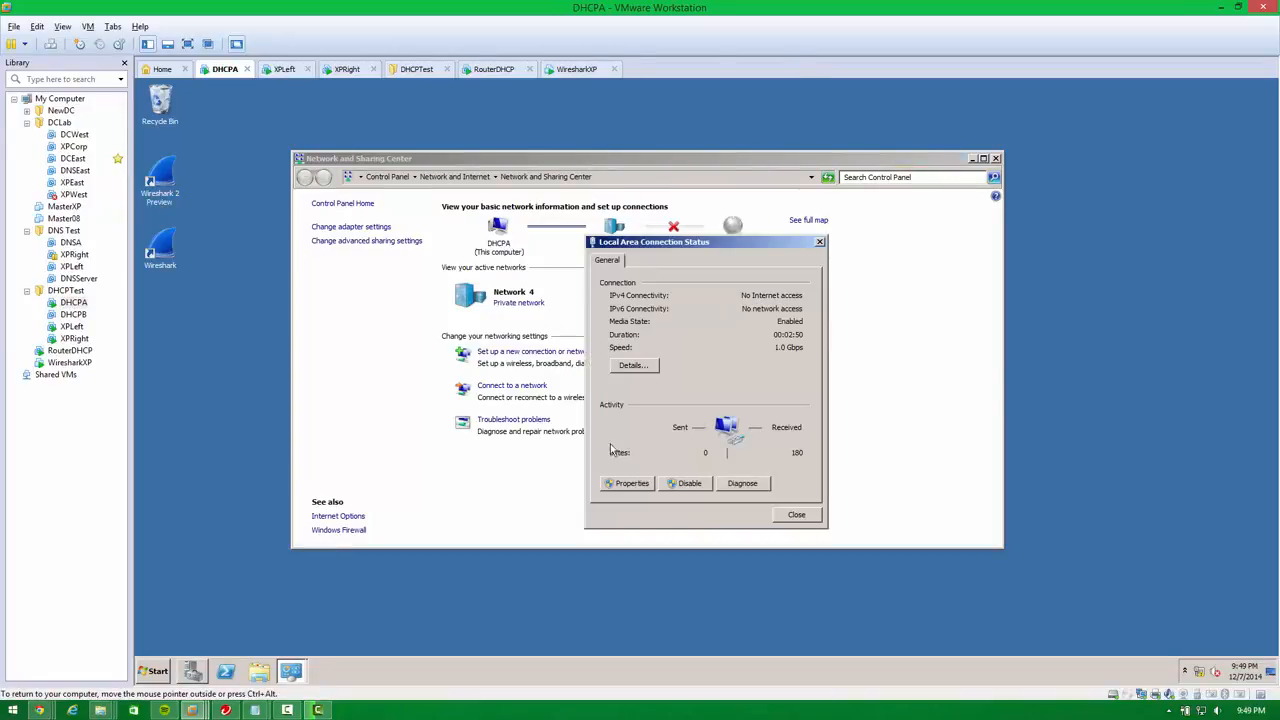
{"action": "left_click", "coordinate": [627, 484]}
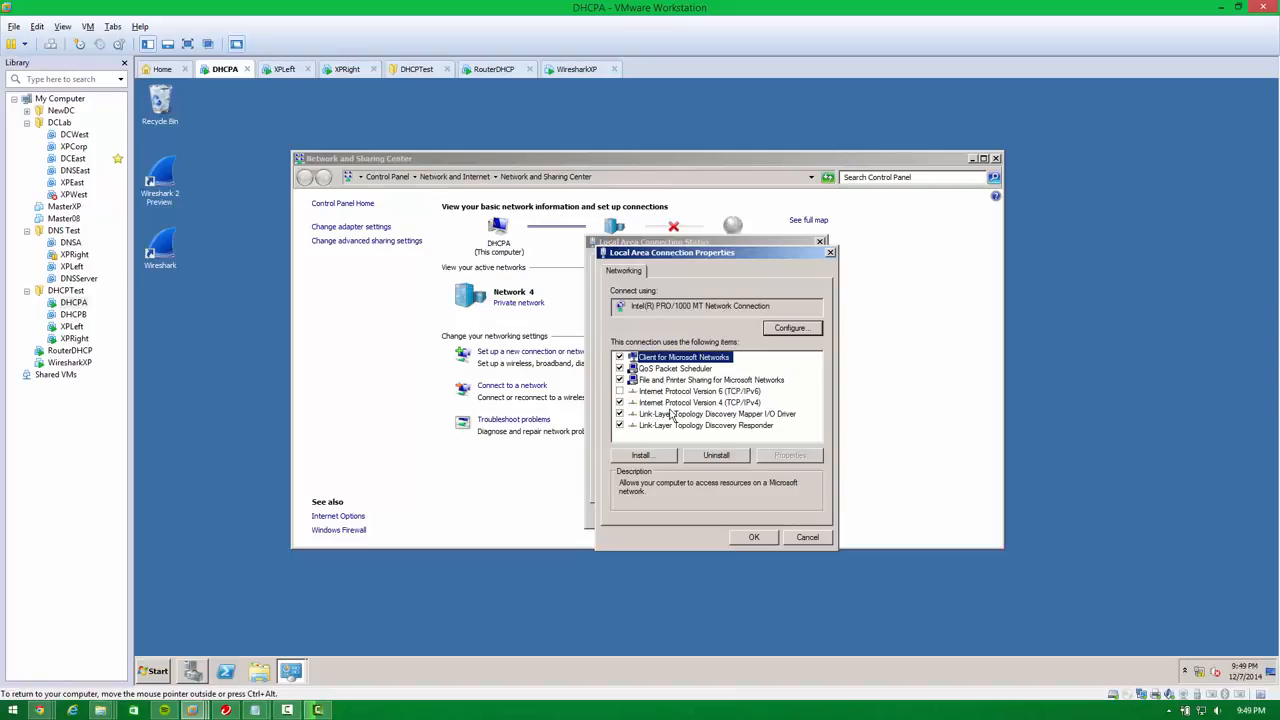
{"action": "double_click", "coordinate": [672, 402]}
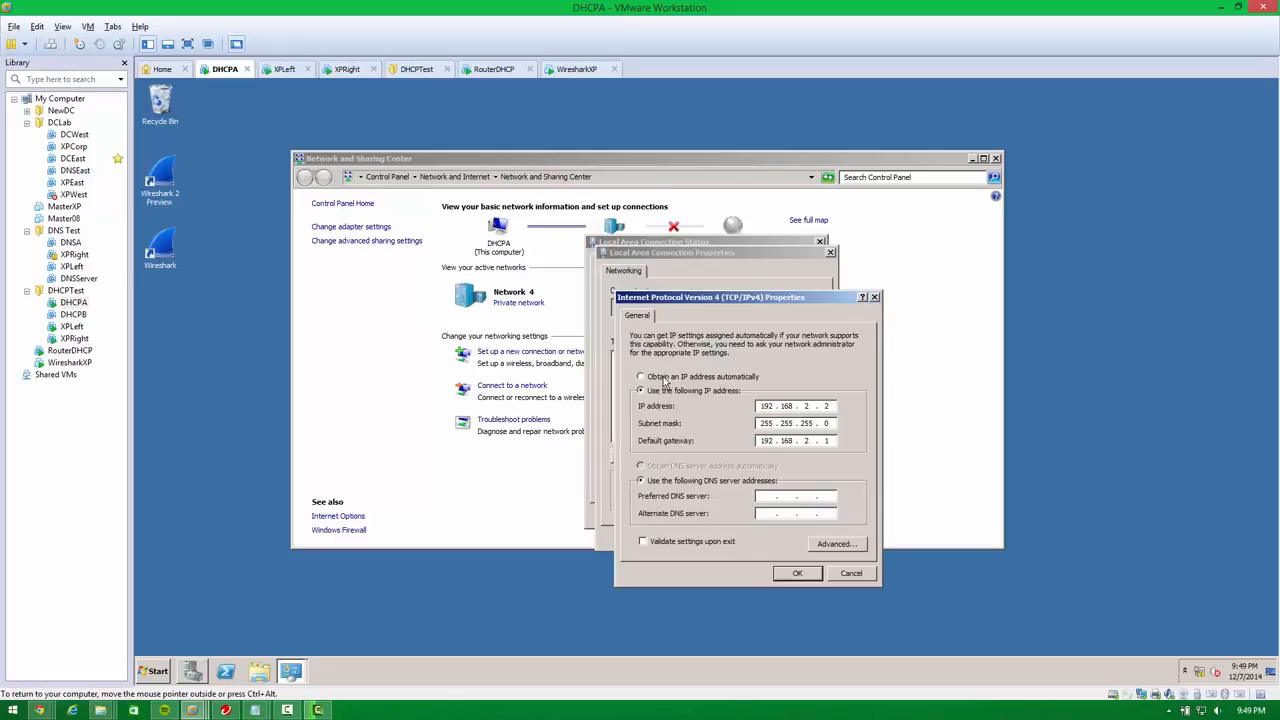
{"action": "left_click_drag", "start_coordinate": [688, 297], "coordinate": [662, 291]}
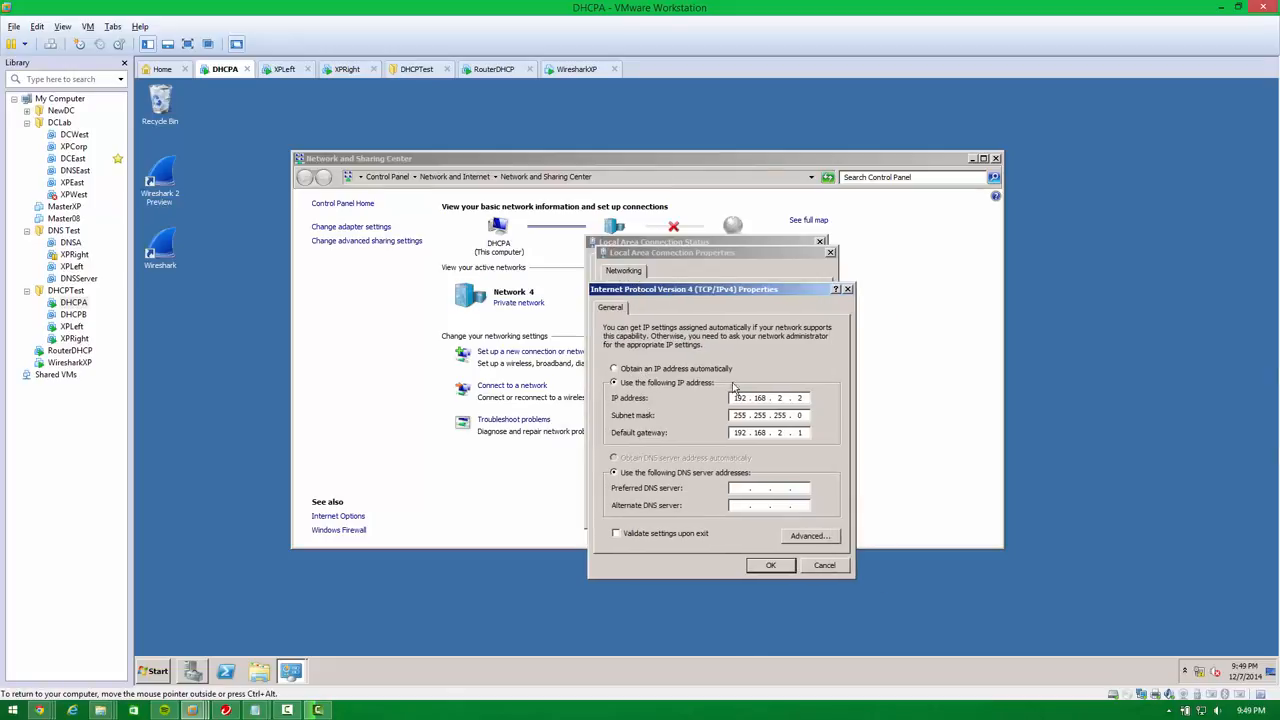
- Clear the default gateway in the IPv4 settings, apply the change and close the connection dialogs
{"action": "left_click", "coordinate": [802, 432]}
{"action": "key", "text": "BackSpace"}
{"action": "key", "text": "BackSpace"}
{"action": "key", "text": "BackSpace"}
{"action": "key", "text": "BackSpace"}
{"action": "key", "text": "BackSpace"}
{"action": "key", "text": "BackSpace"}
{"action": "key", "text": "BackSpace"}
{"action": "key", "text": "BackSpace"}
{"action": "left_click_drag", "start_coordinate": [684, 293], "coordinate": [700, 285]}
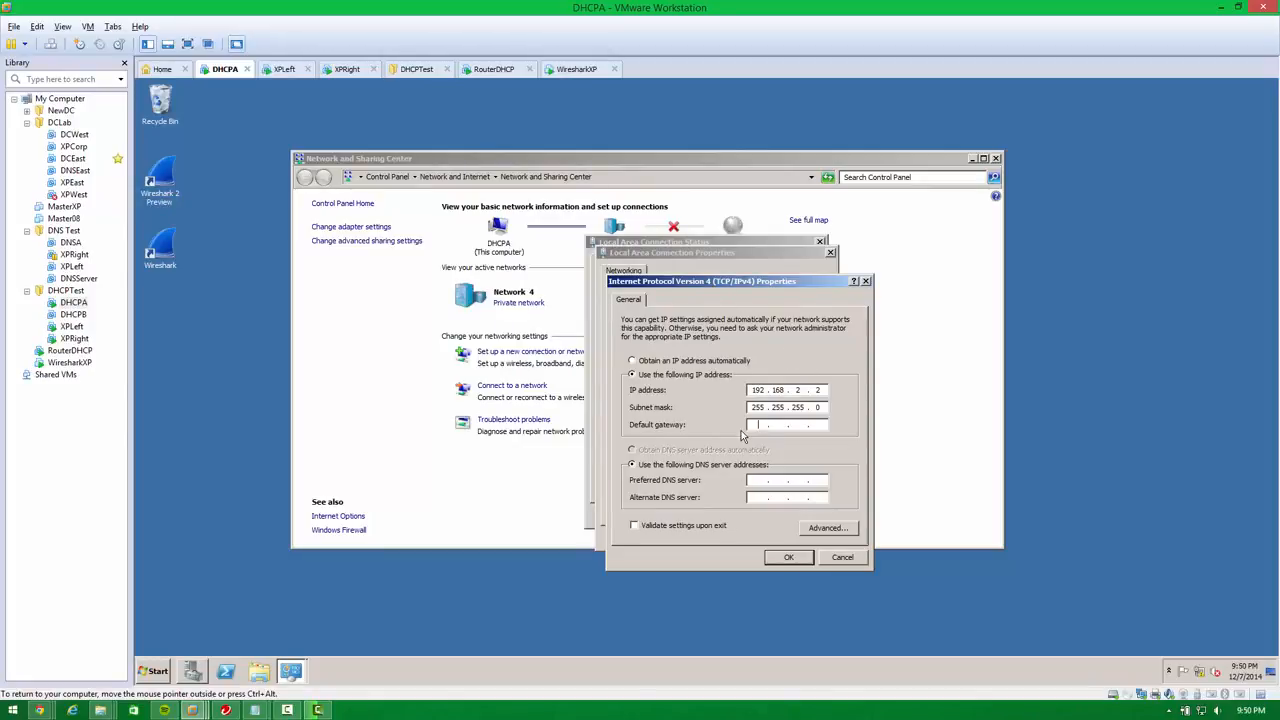
{"action": "left_click", "coordinate": [795, 560]}
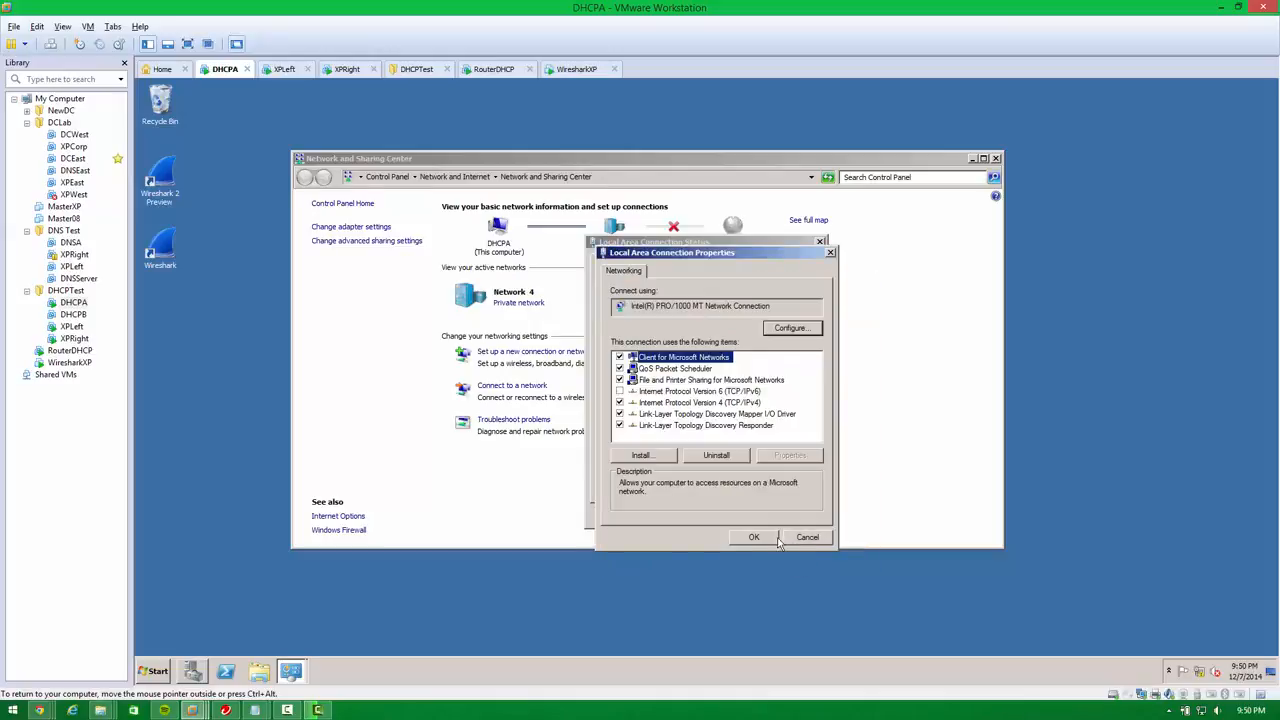
{"action": "left_click", "coordinate": [762, 535]}
{"action": "left_click", "coordinate": [806, 516]}
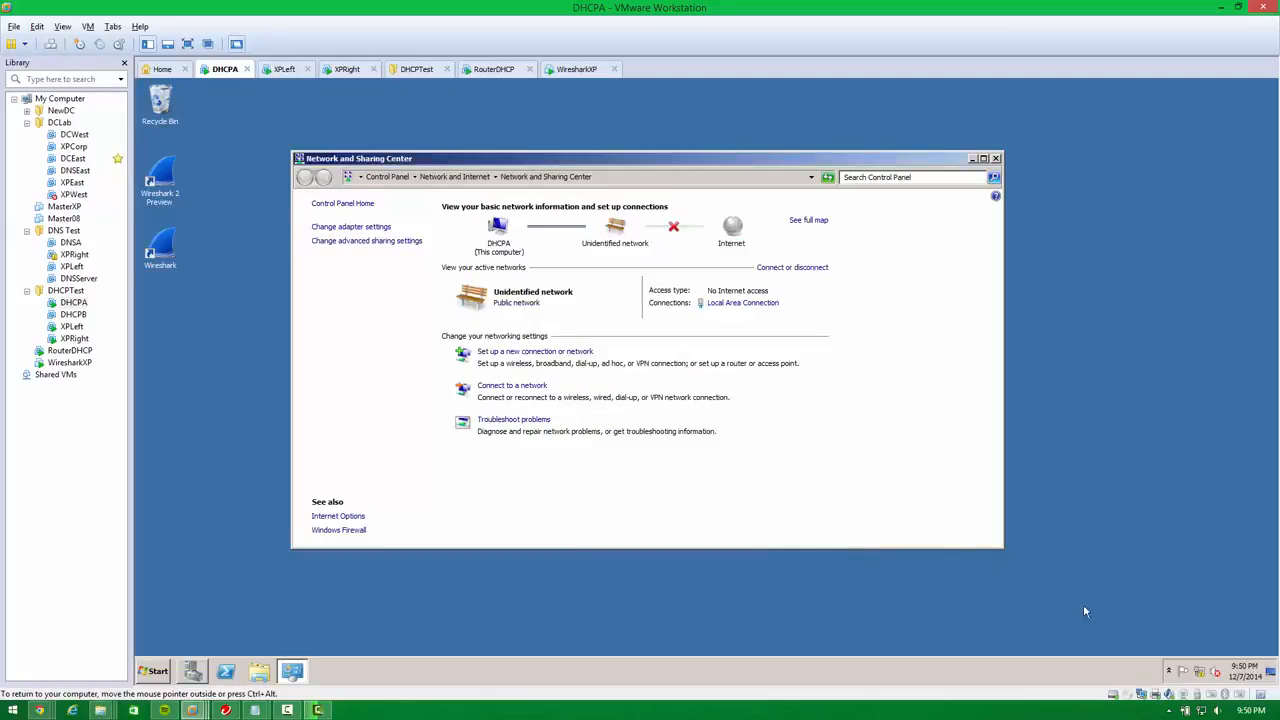
- Review the Local Area Connection's IPv4 settings again, then close the Network and Sharing Center
{"action": "left_click", "coordinate": [1207, 677]}
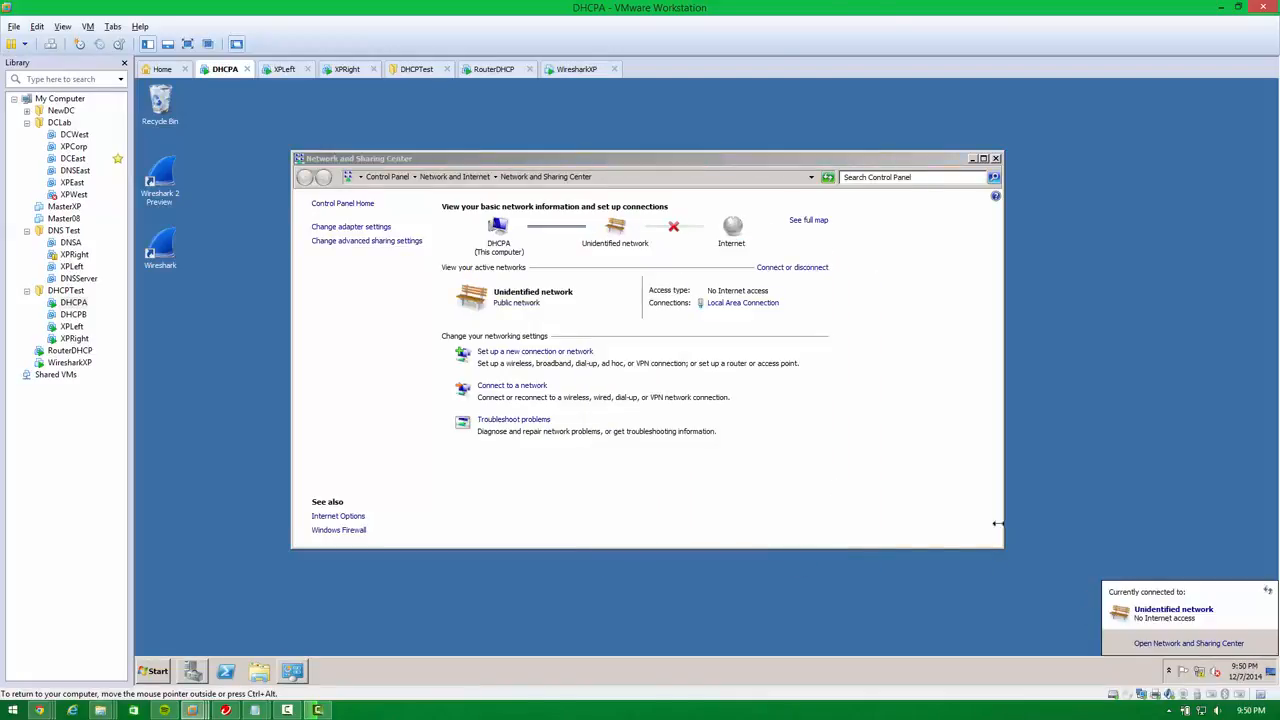
{"action": "left_click", "coordinate": [759, 306]}
{"action": "left_click", "coordinate": [745, 303]}
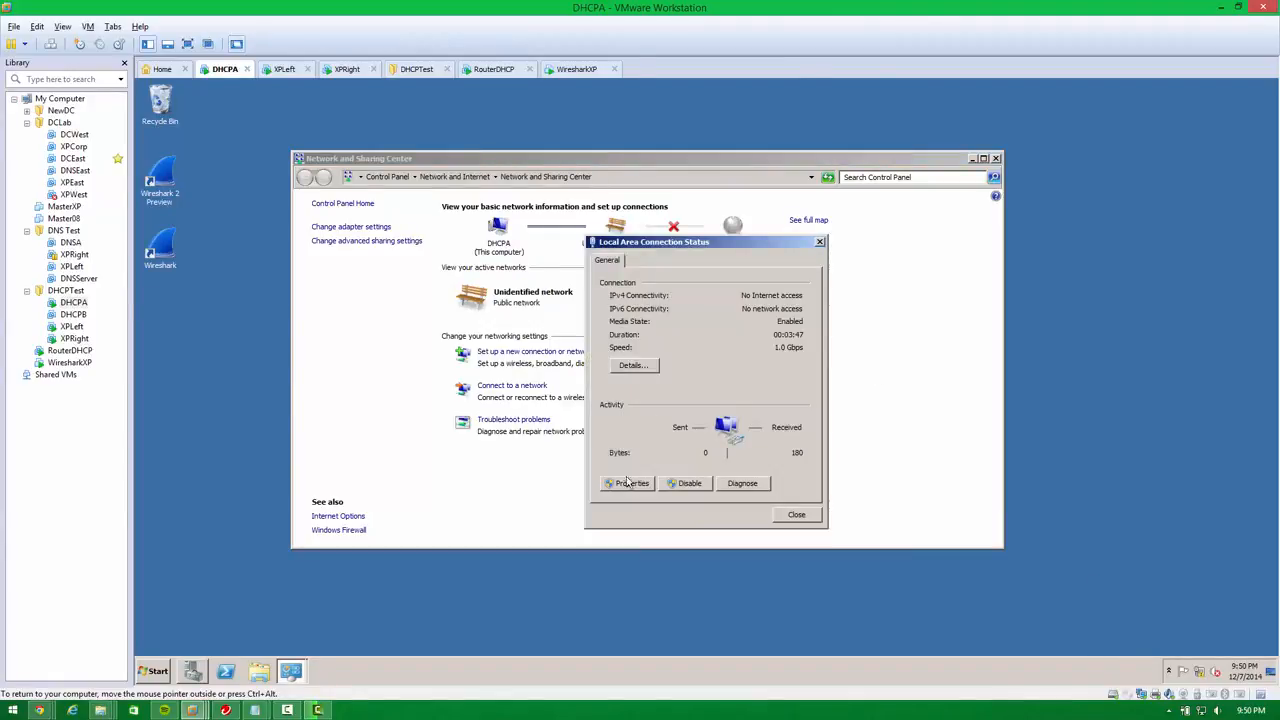
{"action": "left_click", "coordinate": [625, 482]}
{"action": "left_click", "coordinate": [683, 412]}
{"action": "double_click", "coordinate": [683, 405]}
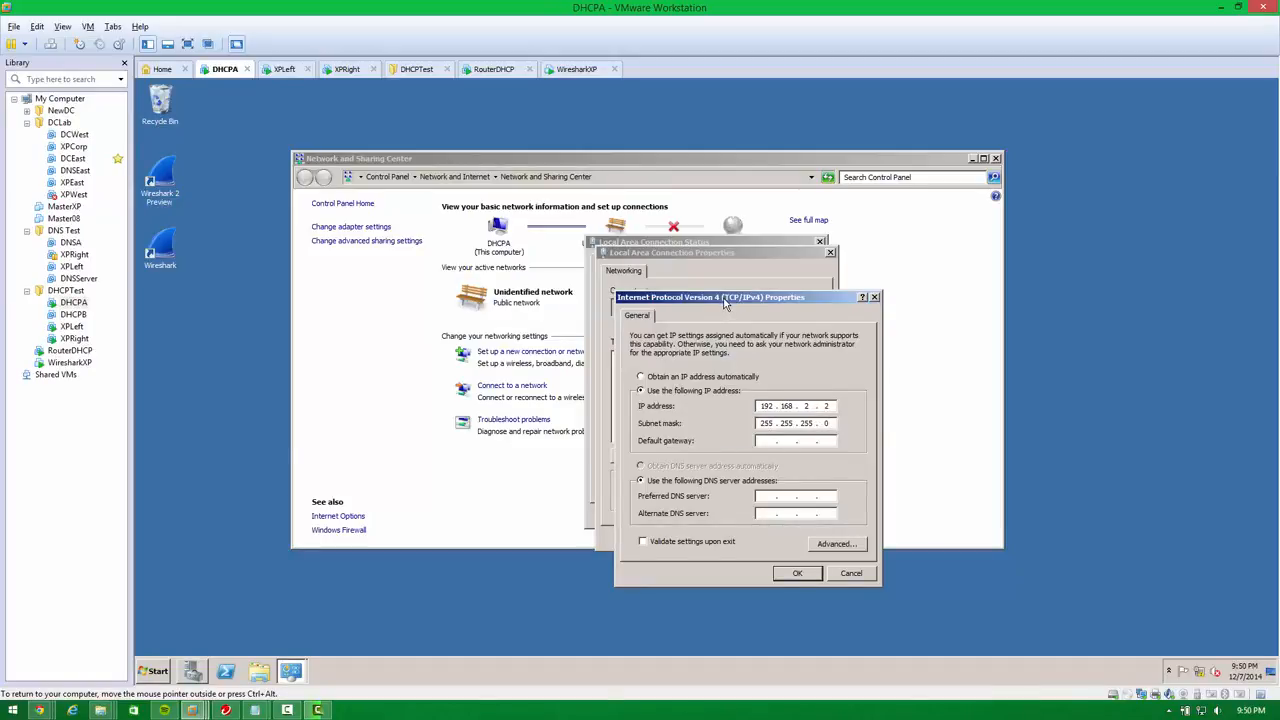
{"action": "left_click", "coordinate": [790, 574]}
{"action": "left_click", "coordinate": [765, 541]}
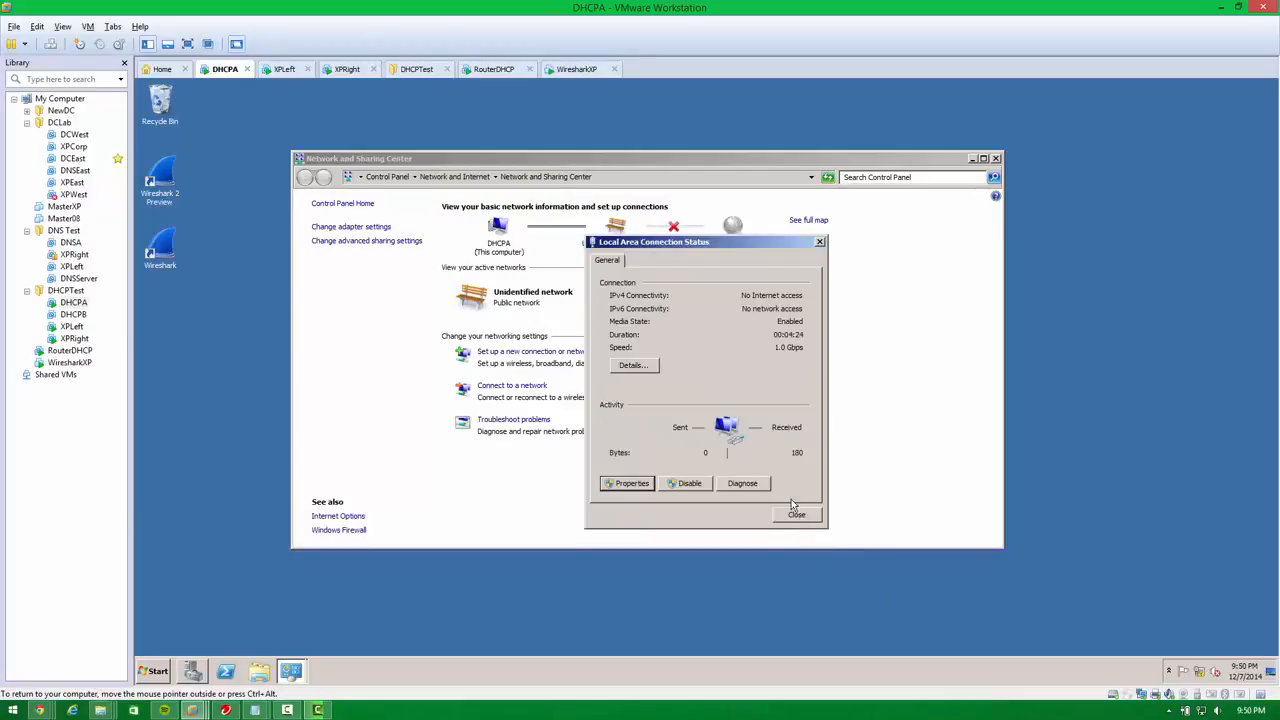
{"action": "left_click", "coordinate": [798, 515]}
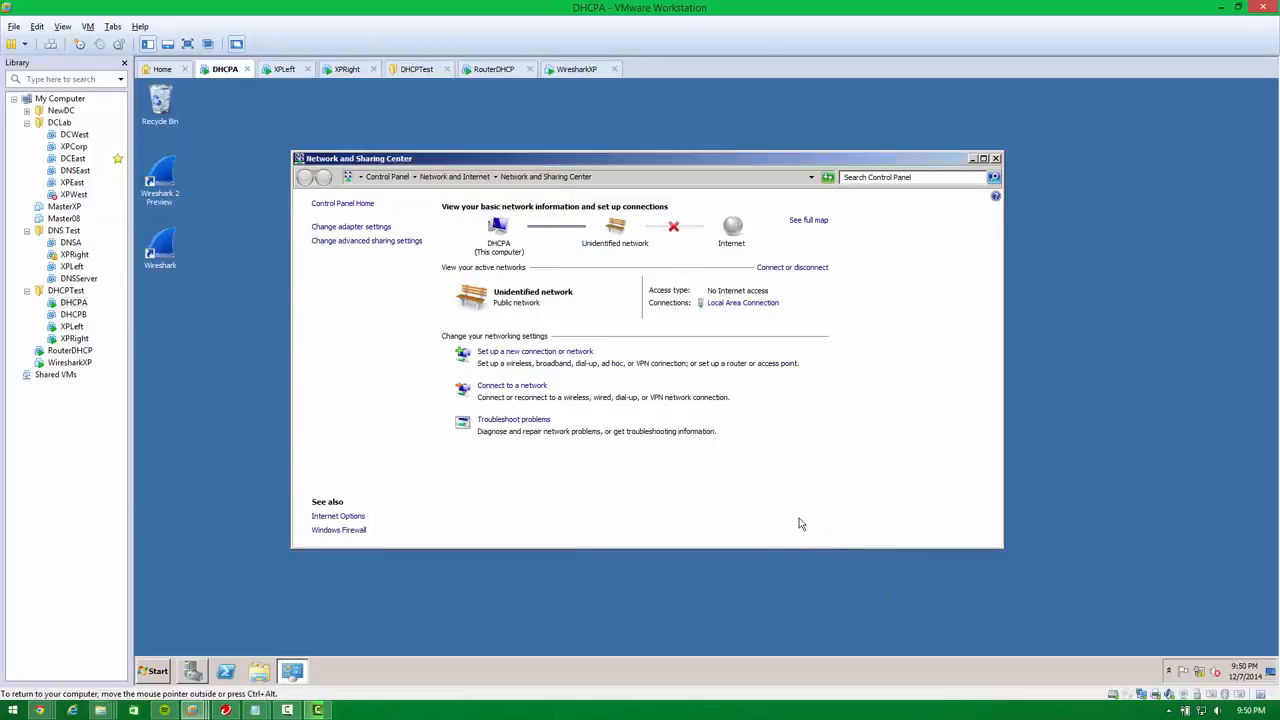
{"action": "left_click", "coordinate": [995, 159]}
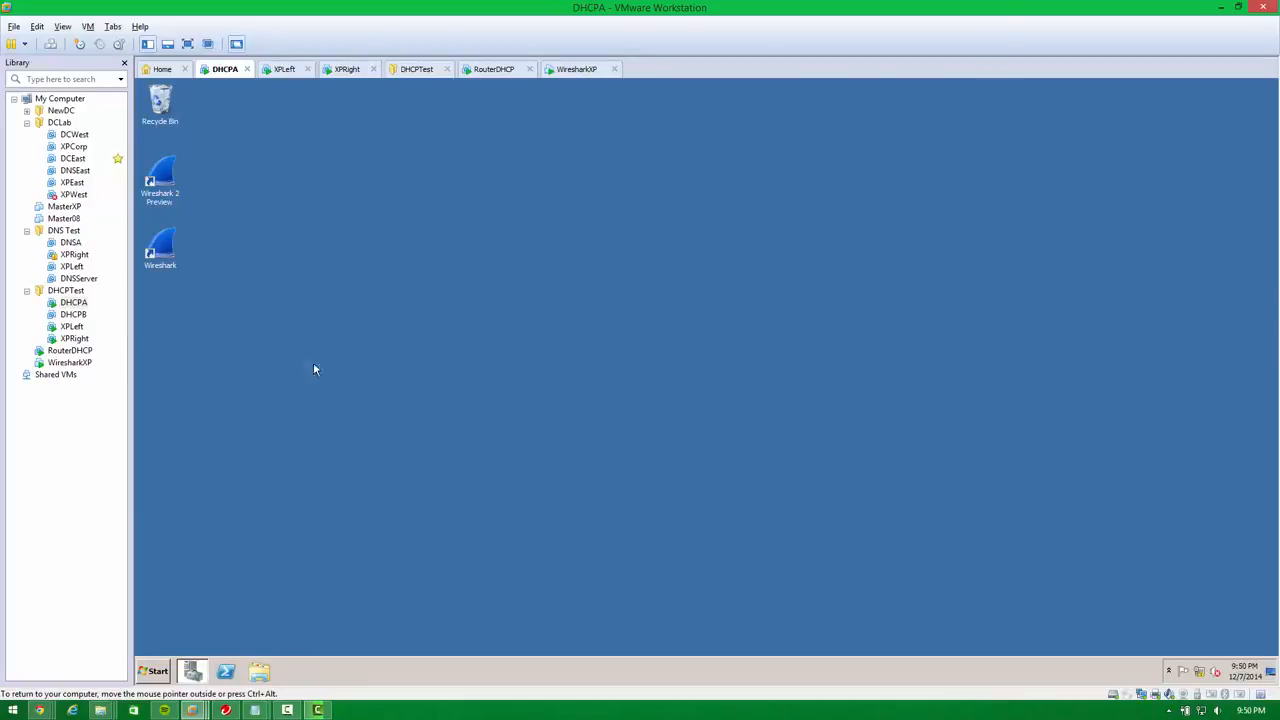
- Open Server Manager on DHCPA and start the Add Roles Wizard
{"action": "left_click", "coordinate": [160, 668]}
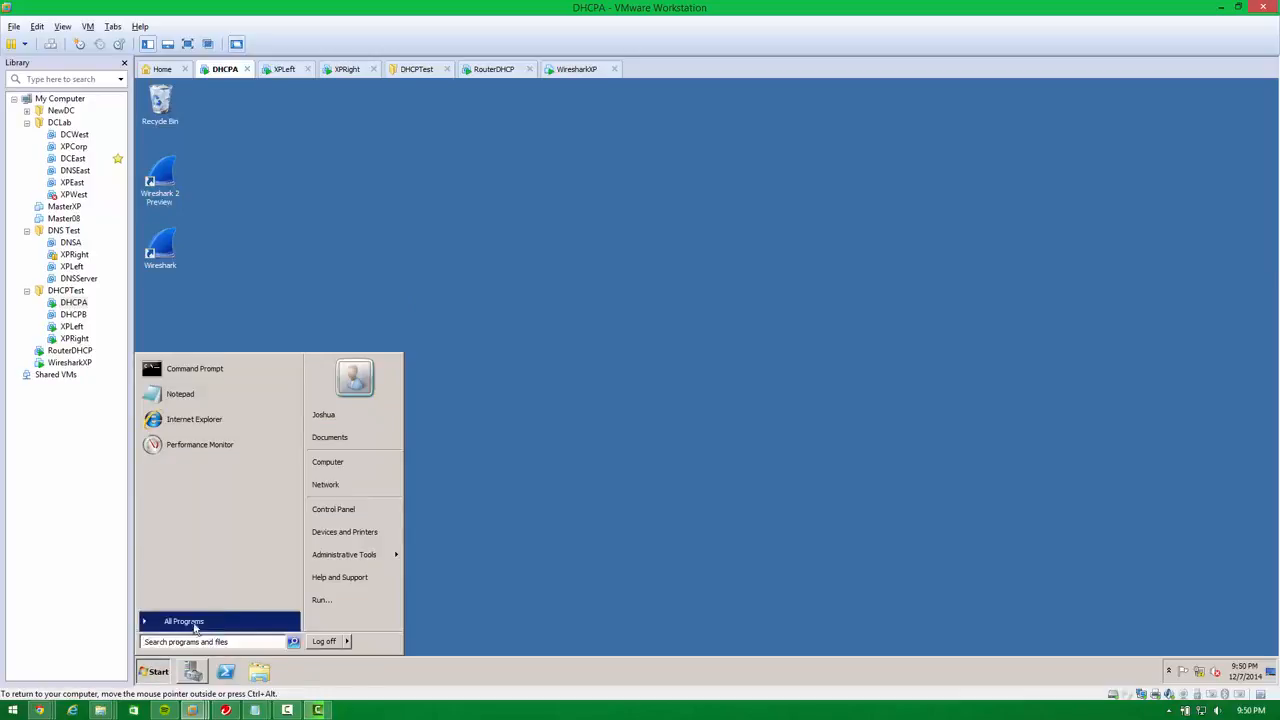
{"action": "left_click", "coordinate": [418, 574]}
{"action": "left_click", "coordinate": [190, 671]}
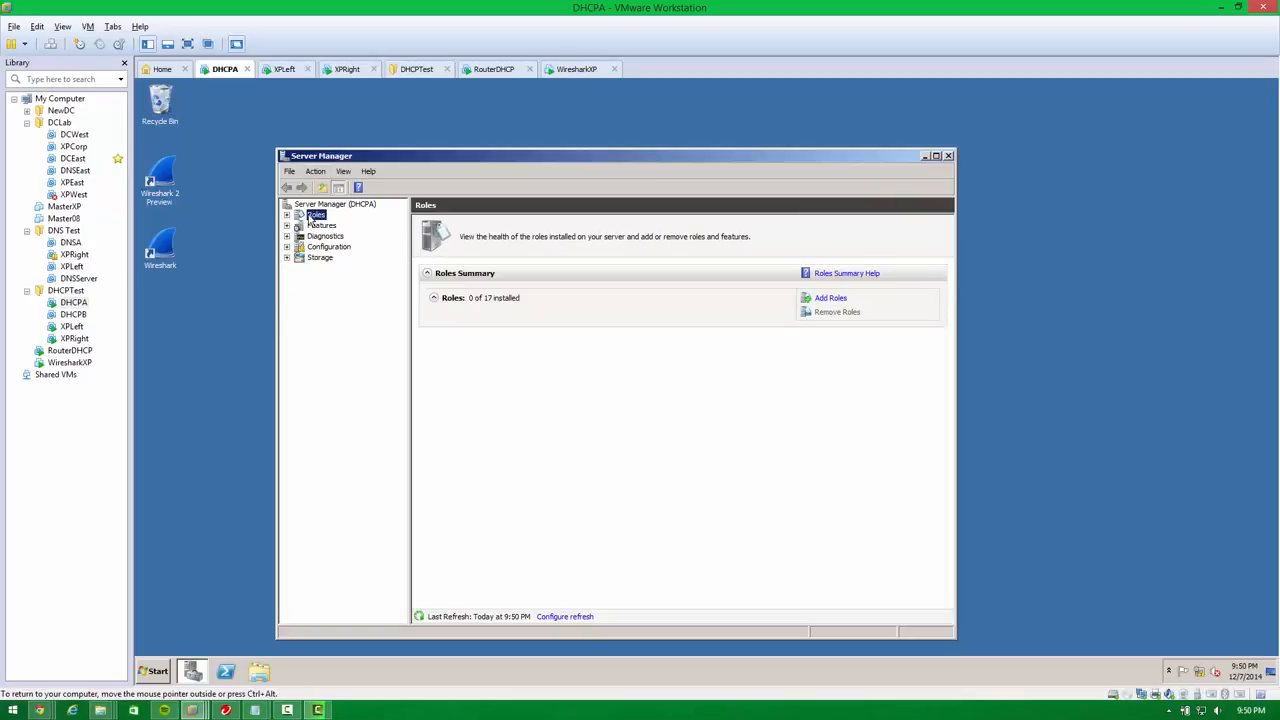
{"action": "right_click", "coordinate": [314, 216]}
{"action": "left_click", "coordinate": [316, 221]}
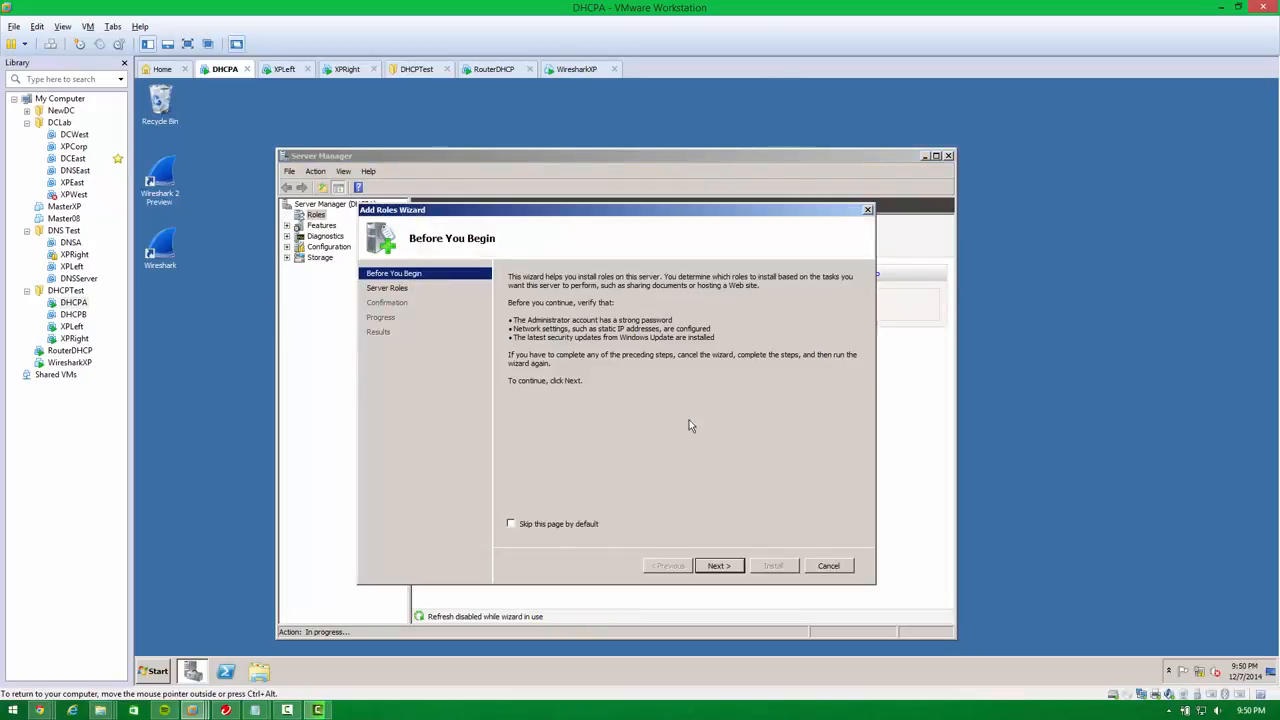
- Choose the DHCP Server role for installation and keep the 192.168.2.2 network connection binding
{"action": "left_click", "coordinate": [718, 566]}
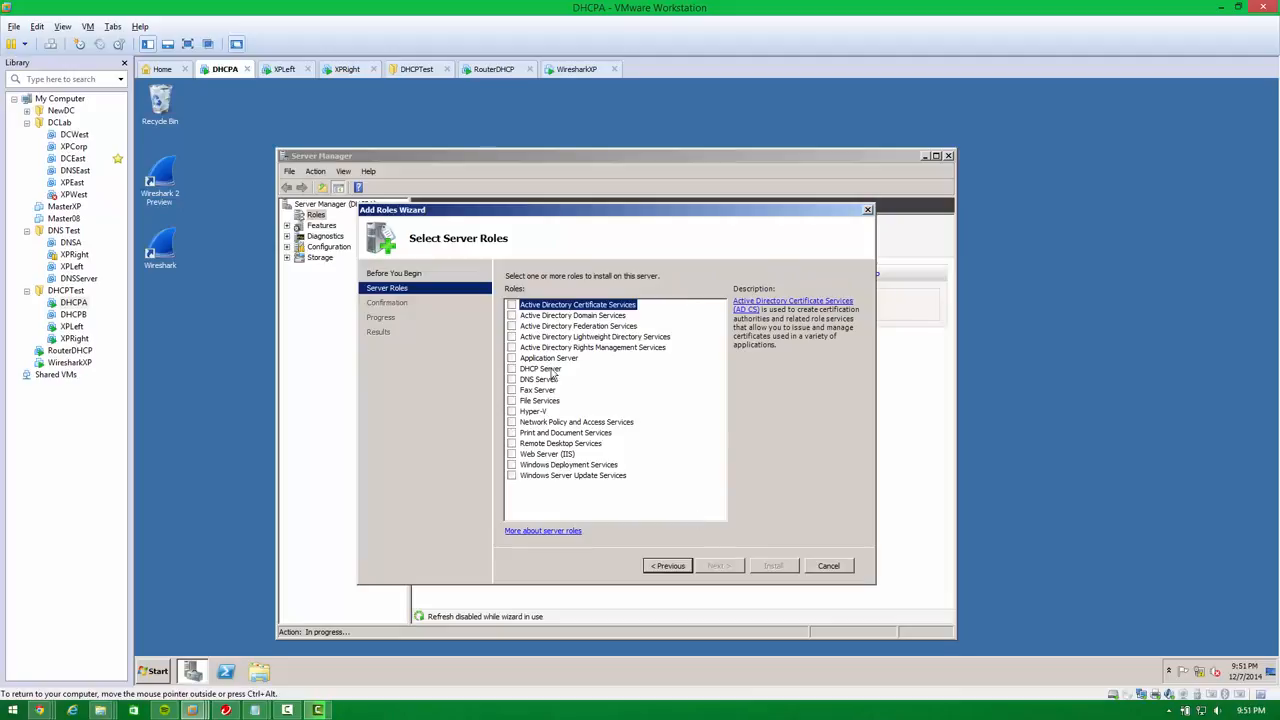
{"action": "left_click", "coordinate": [521, 379]}
{"action": "left_click", "coordinate": [512, 369]}
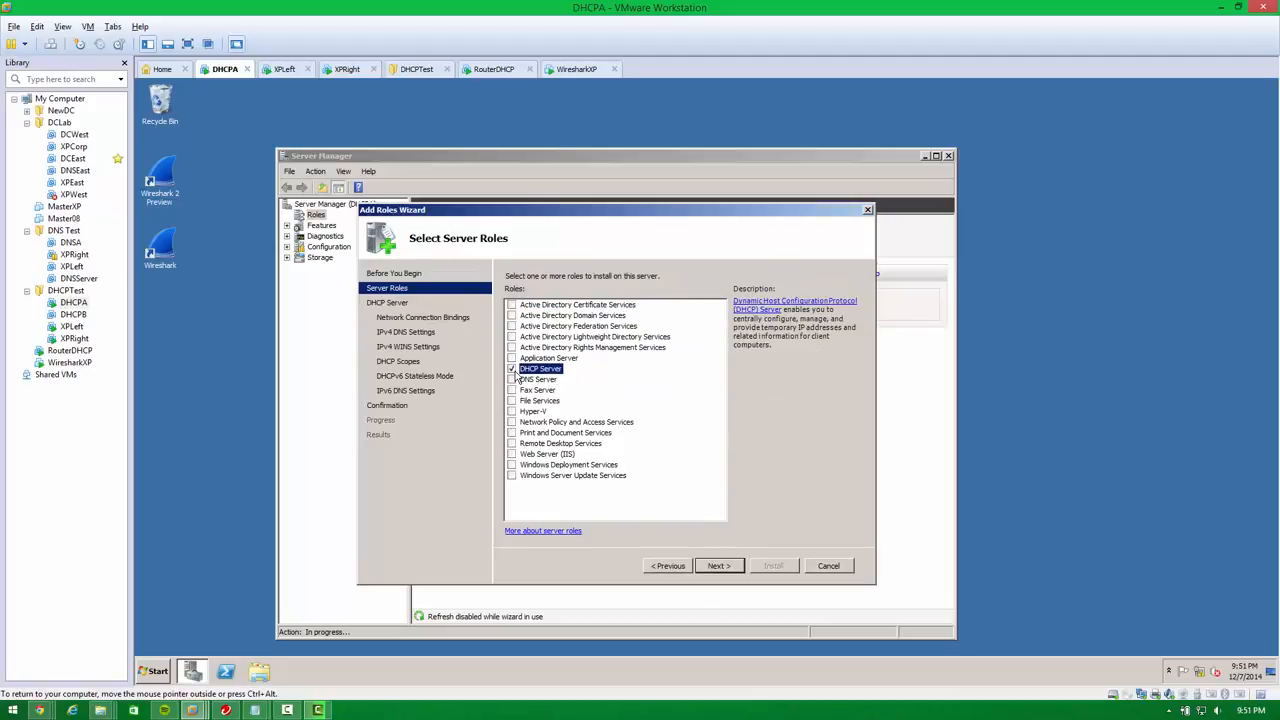
{"action": "left_click", "coordinate": [720, 566]}
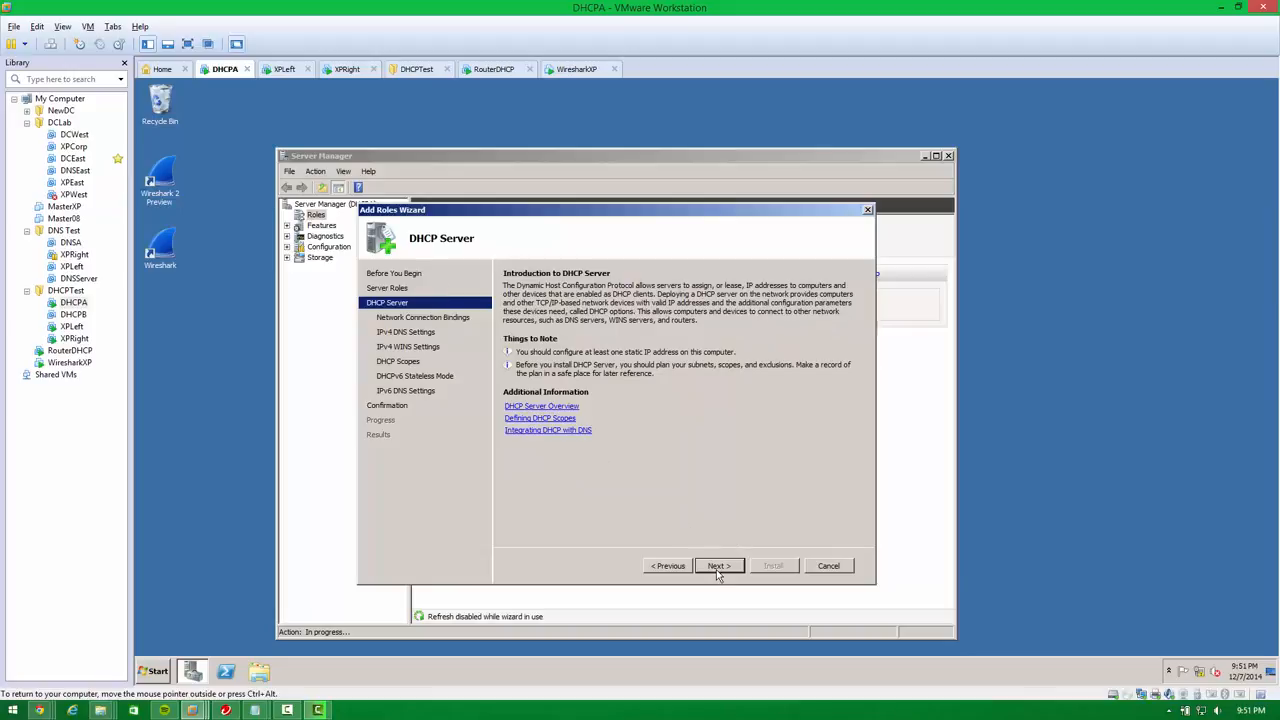
{"action": "left_click", "coordinate": [719, 566]}
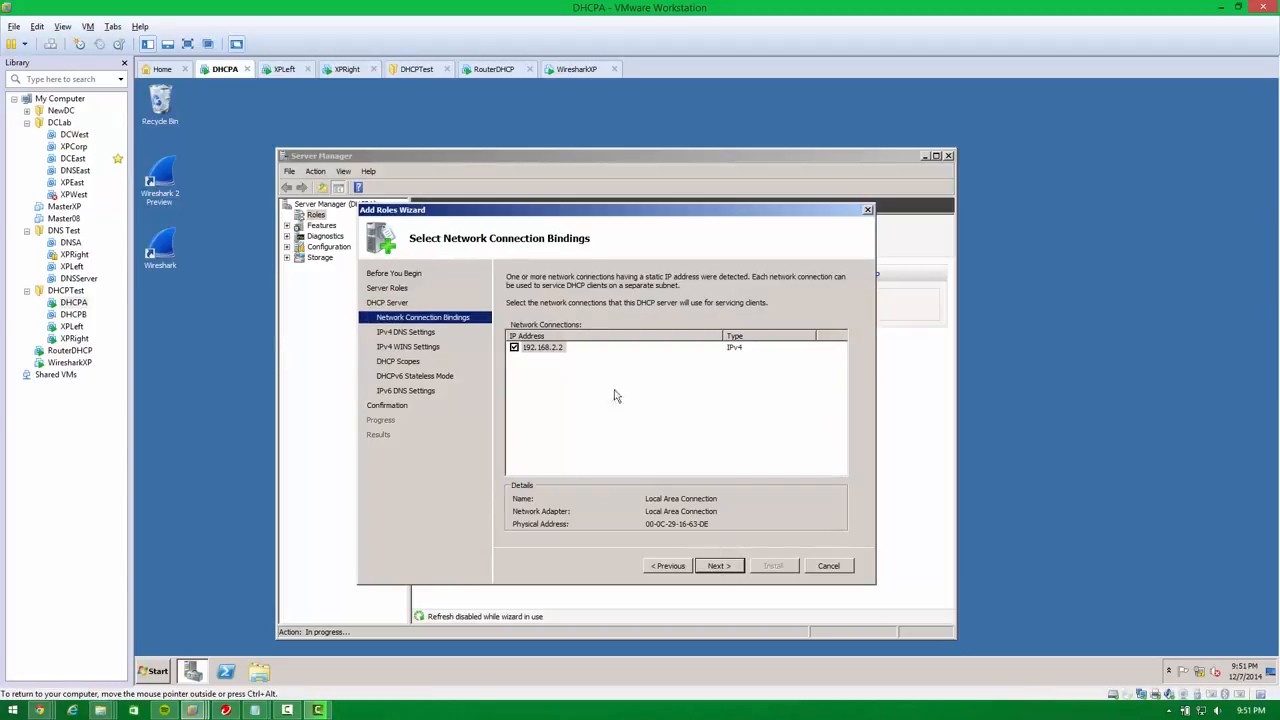
{"action": "left_click", "coordinate": [713, 567]}
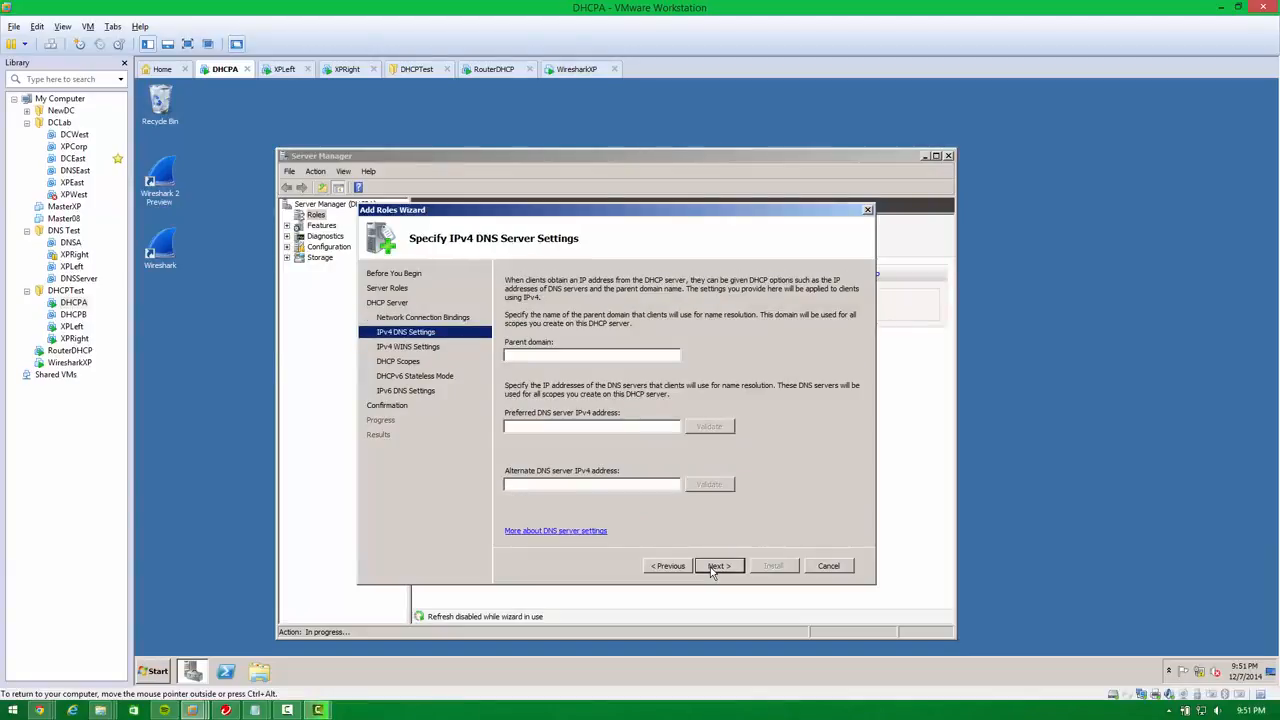
- Leave the IPv4 DNS settings blank, keep the default WINS settings and proceed to the DHCP scopes
{"action": "left_click_drag", "start_coordinate": [470, 222], "coordinate": [475, 213]}
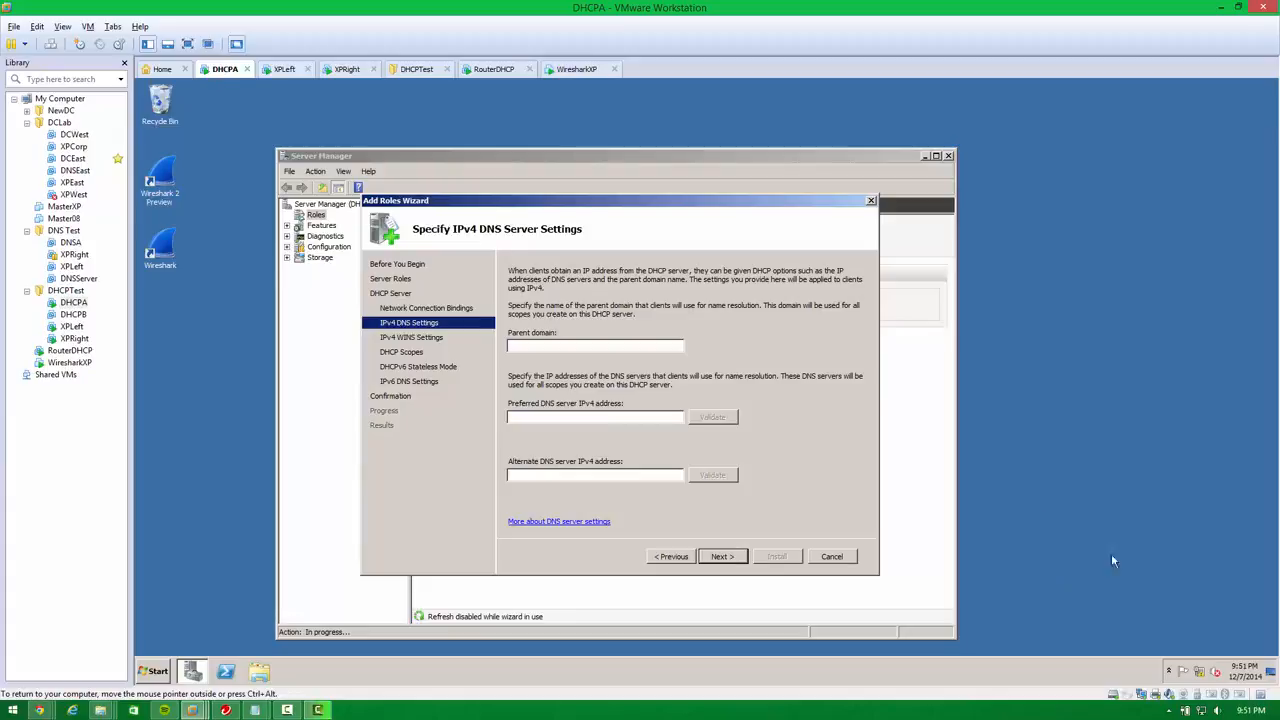
{"action": "left_click", "coordinate": [738, 556]}
{"action": "left_click", "coordinate": [741, 556]}
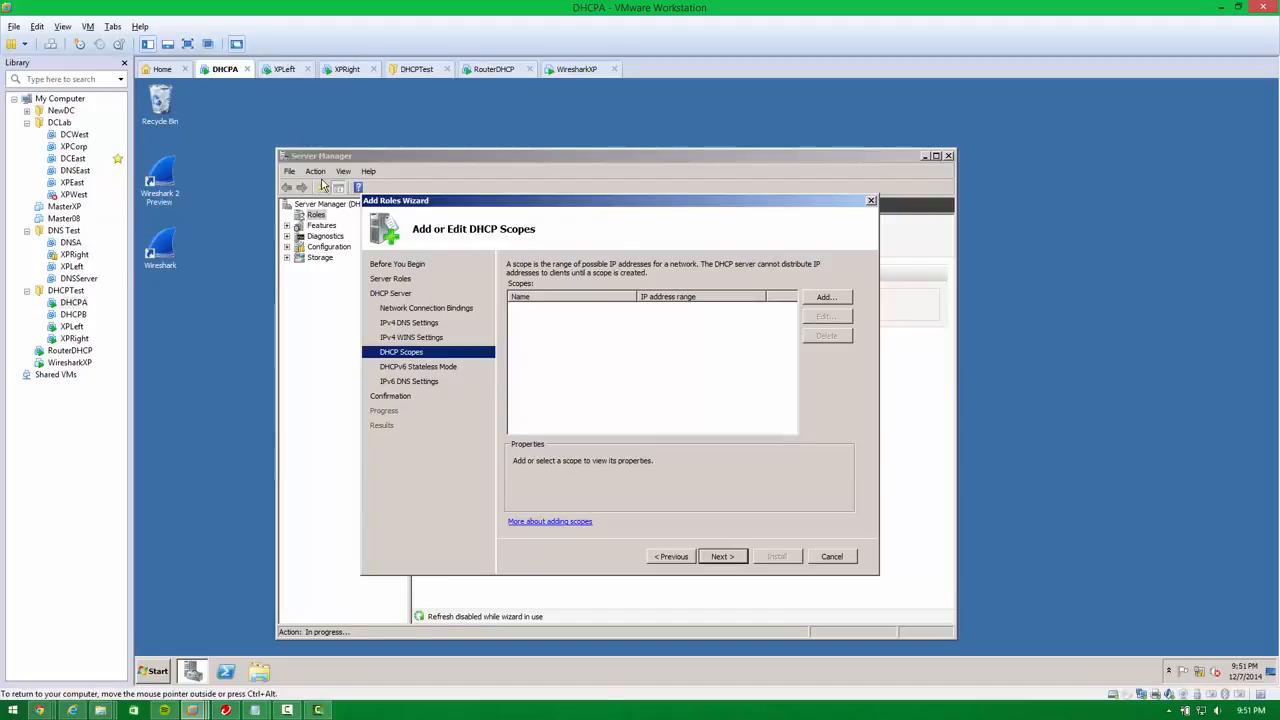
- Add an active DHCP scope named ScopeA with the range 192.168.2.2 to 192.168.2.254 and accept the scope list
{"action": "left_click", "coordinate": [826, 297]}
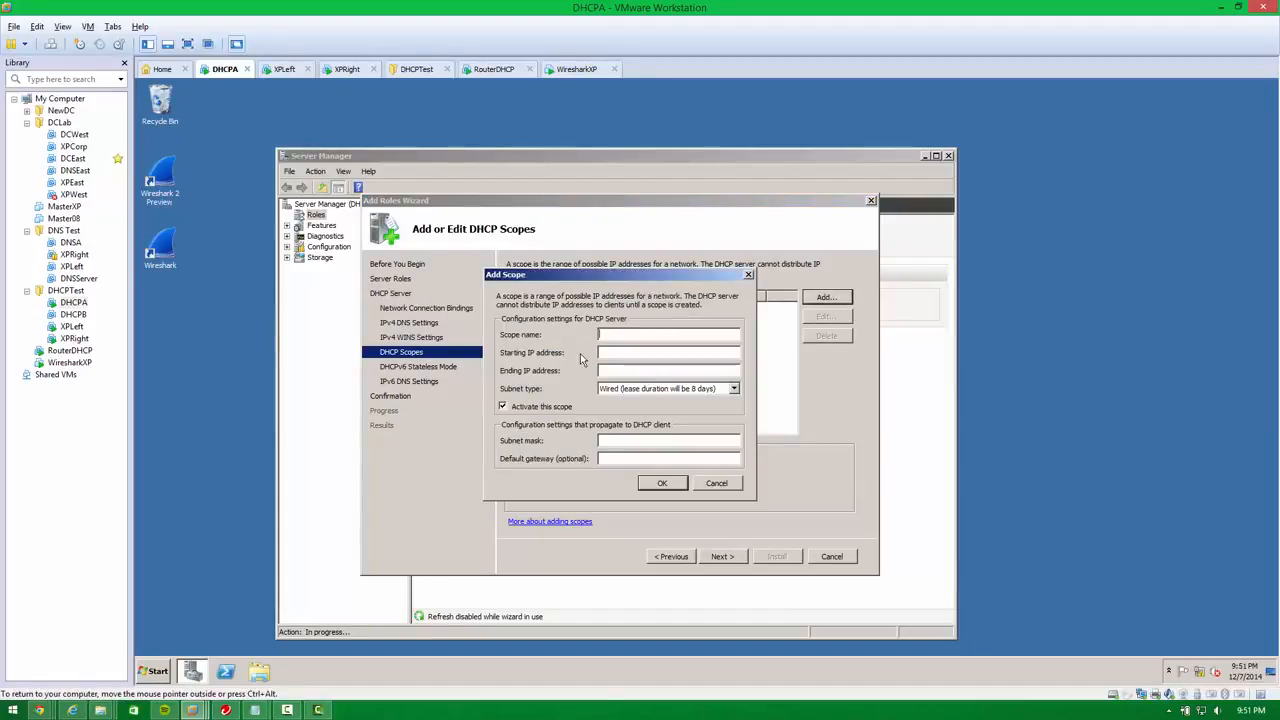
{"action": "type", "text": "ScopeA"}
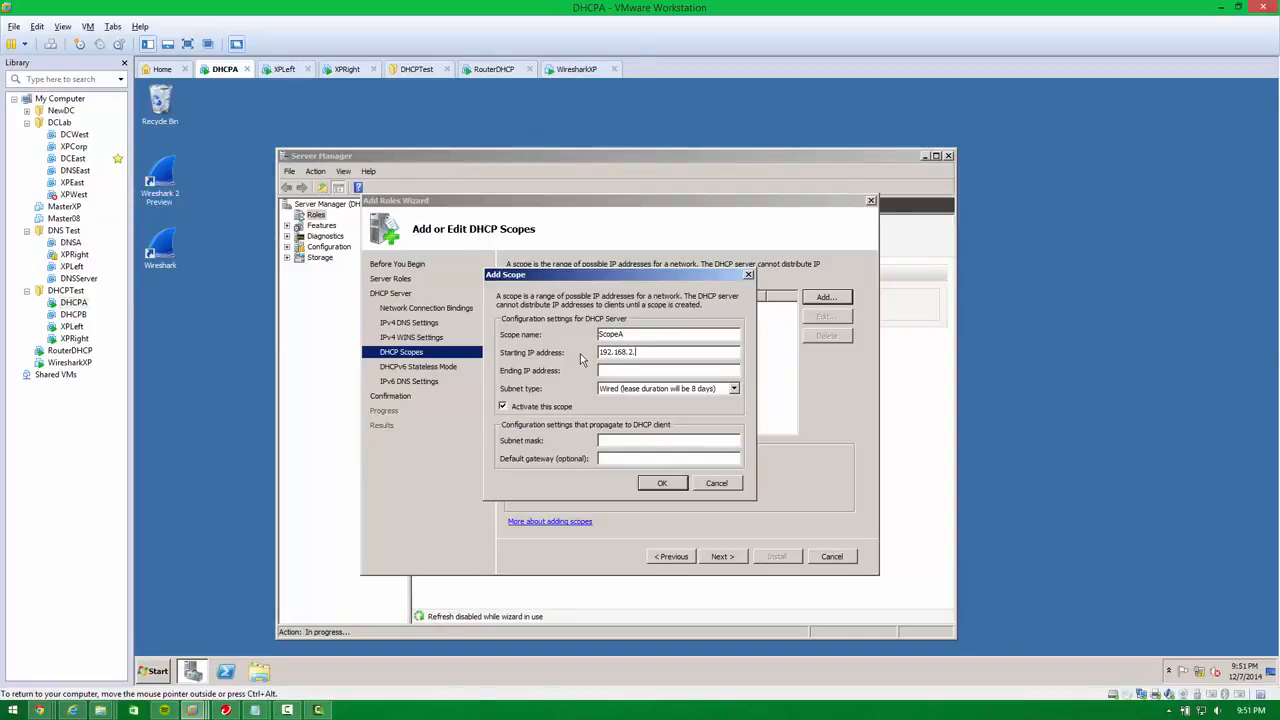
{"action": "type", "text": "1"}
{"action": "key", "text": "Tab"}
{"action": "type", "text": "2.254"}
{"action": "left_click", "coordinate": [662, 483]}
{"action": "left_click", "coordinate": [578, 310]}
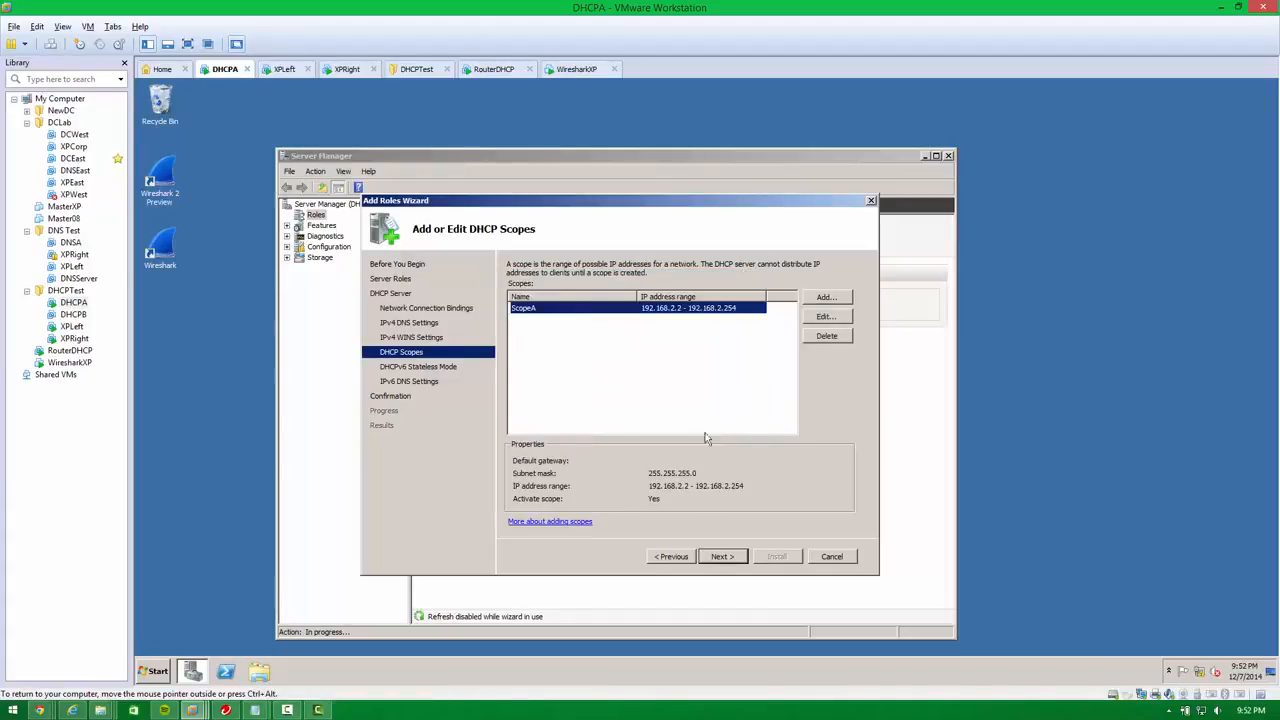
{"action": "left_click", "coordinate": [724, 557]}
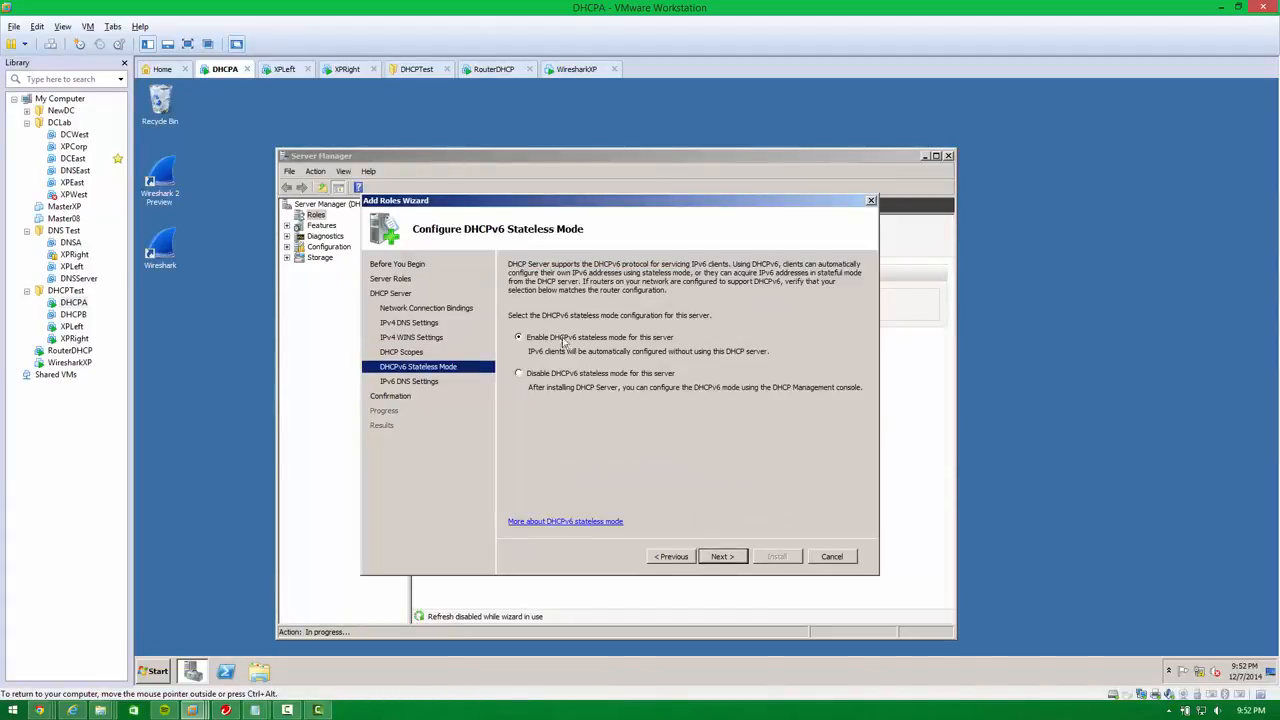
- Disable DHCPv6 stateless mode, install the DHCP Server role and close the wizard
{"action": "left_click", "coordinate": [567, 374]}
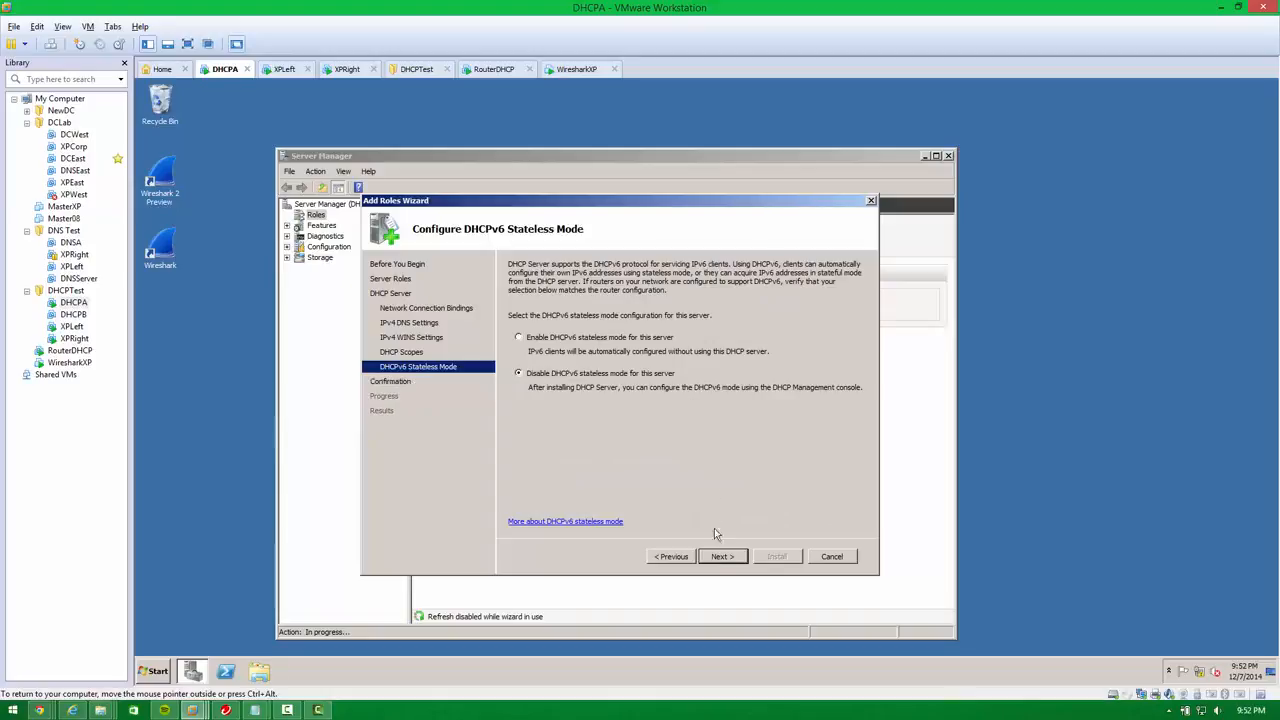
{"action": "left_click", "coordinate": [720, 557]}
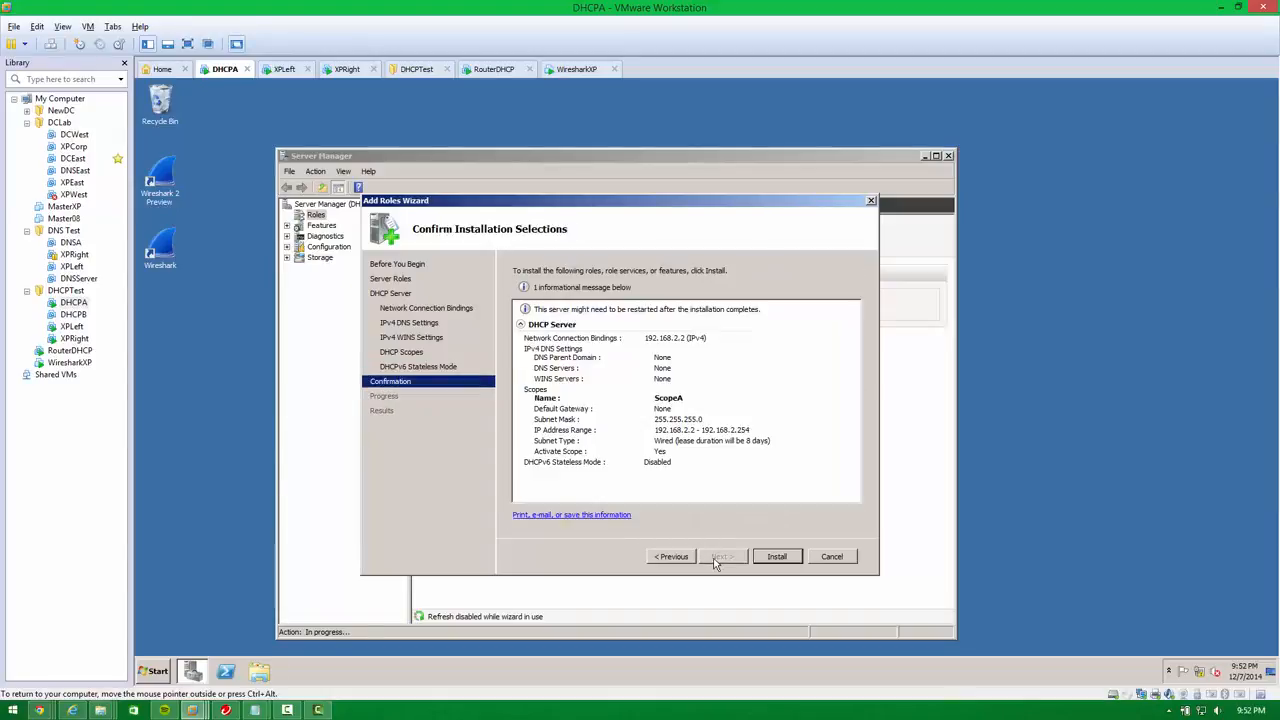
{"action": "left_click", "coordinate": [777, 558]}
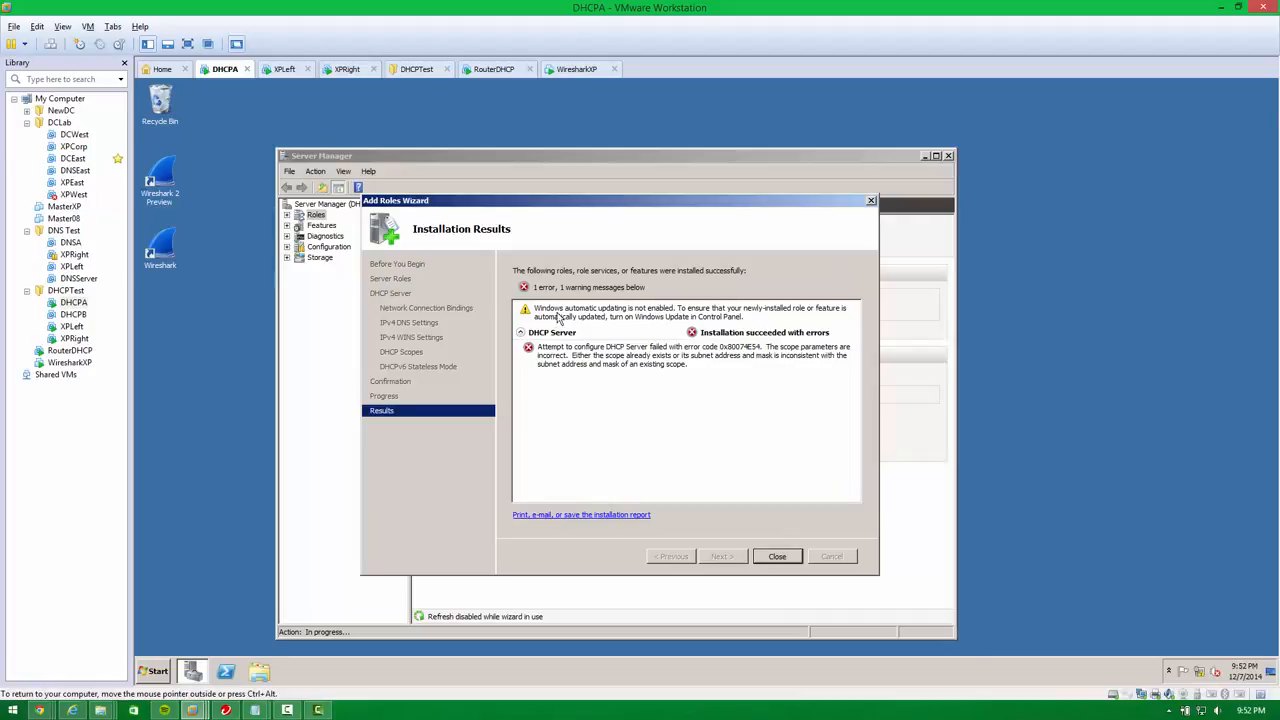
{"action": "left_click", "coordinate": [788, 558]}
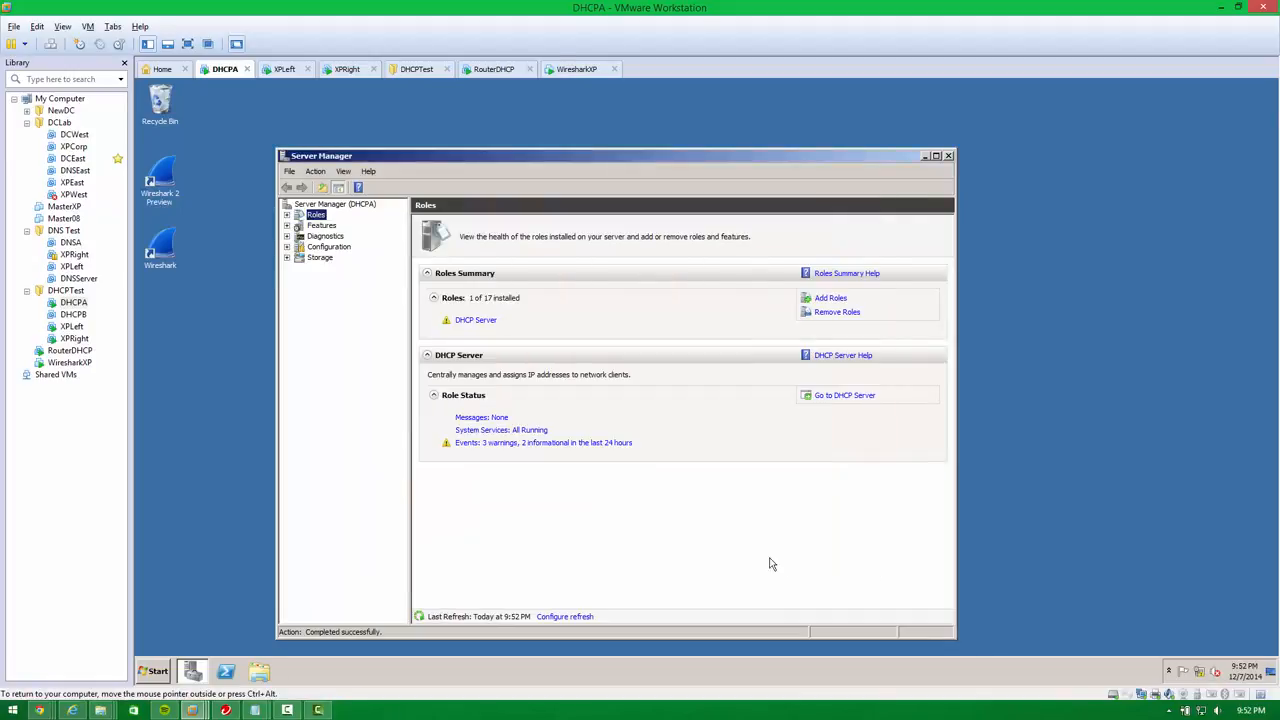
- On XPLeft, check that the local area connection obtains its IP and DNS addresses automatically and view its assigned address details
{"action": "left_click", "coordinate": [272, 76]}
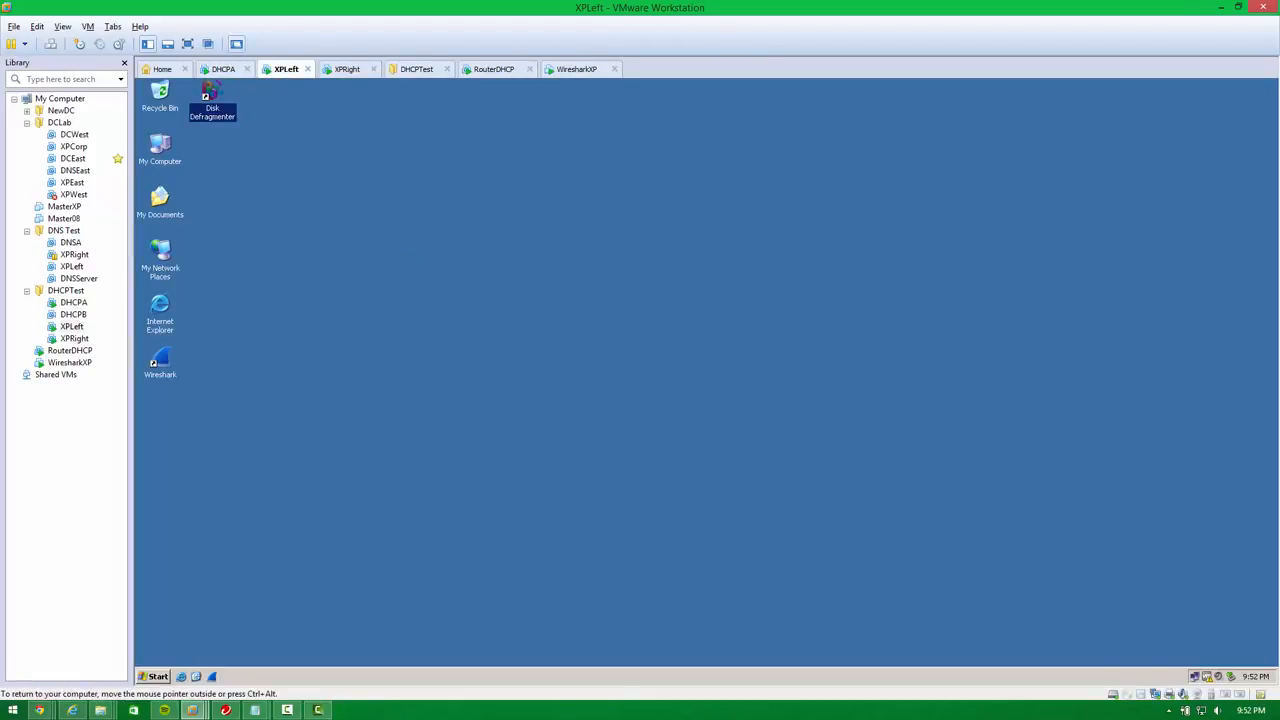
{"action": "left_click", "coordinate": [1006, 528]}
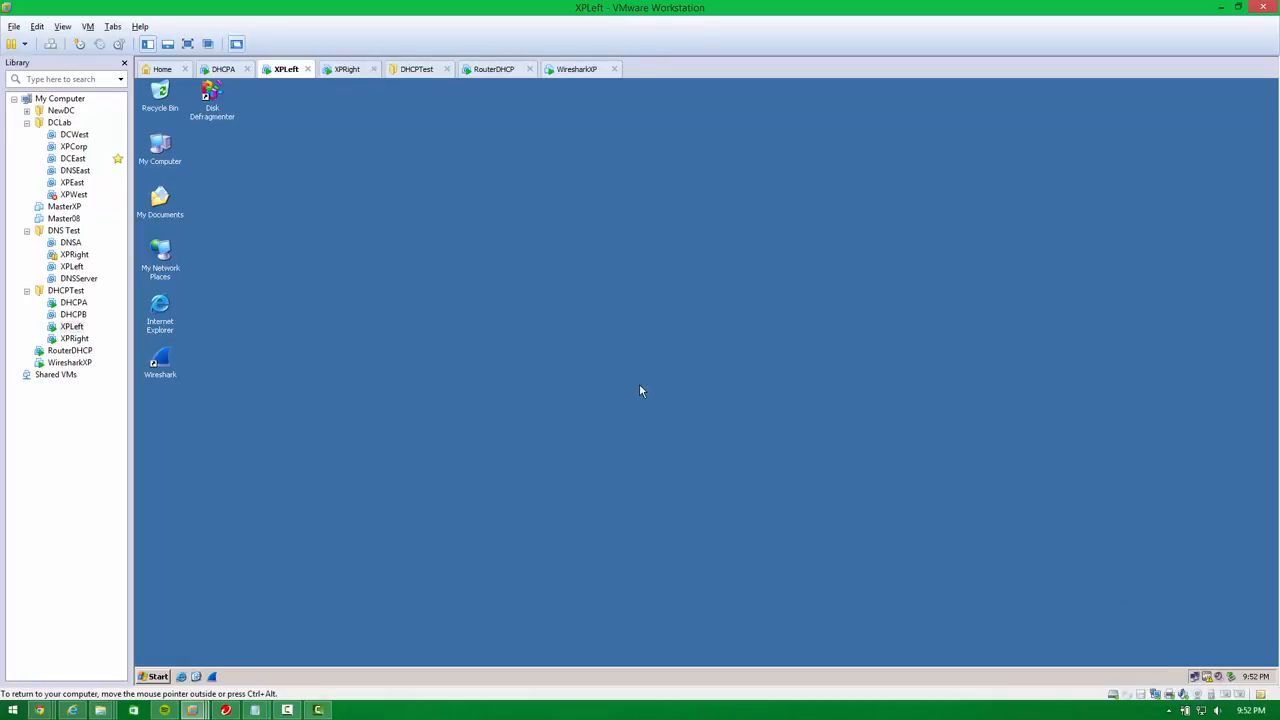
{"action": "left_click", "coordinate": [1199, 680]}
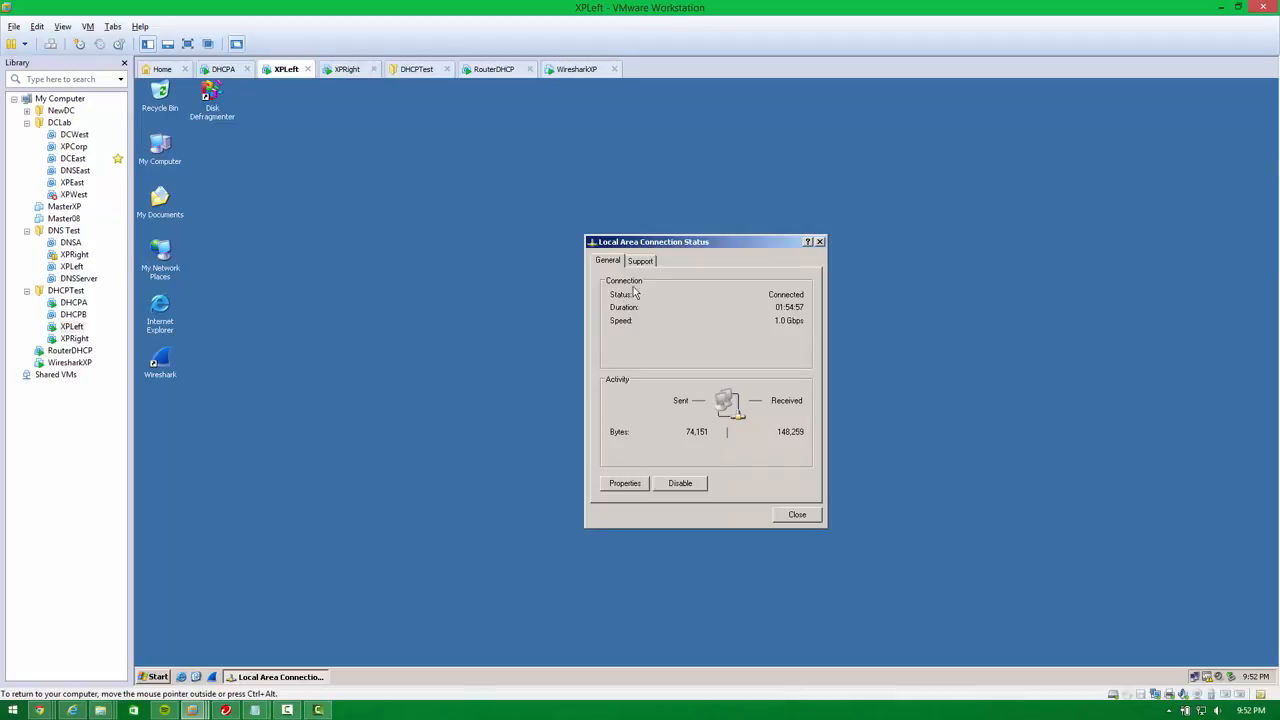
{"action": "left_click", "coordinate": [626, 483]}
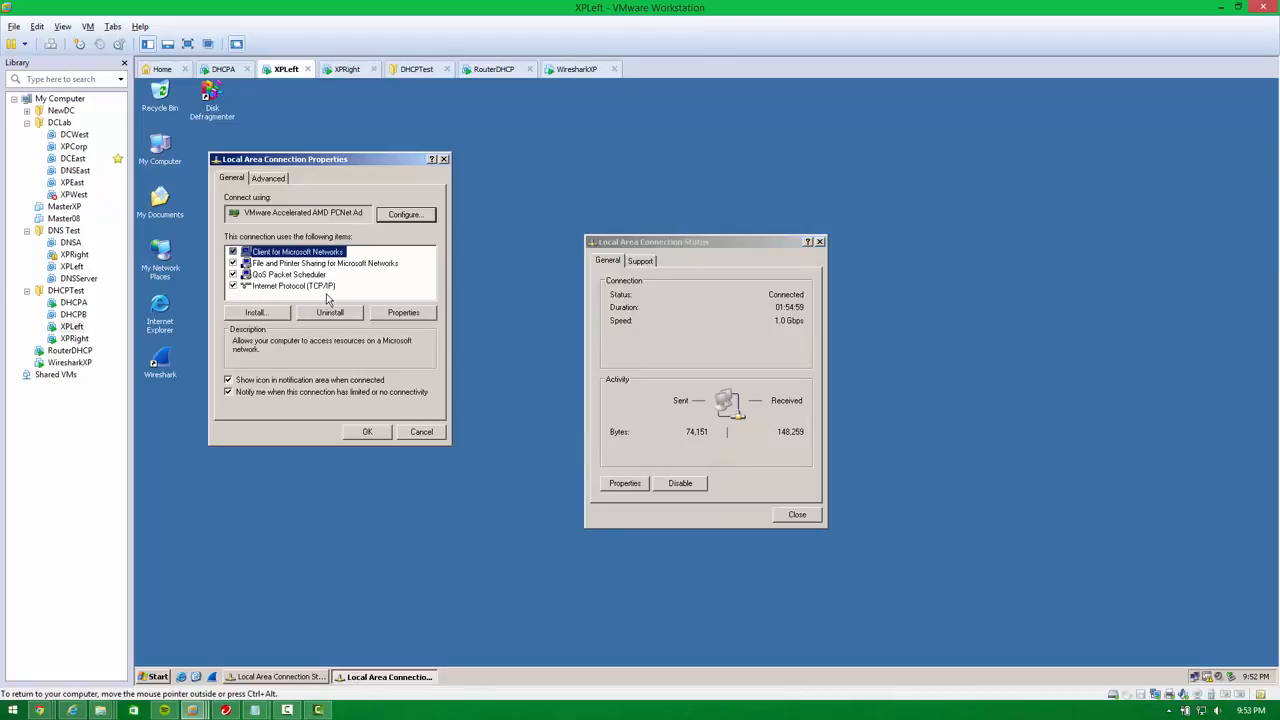
{"action": "double_click", "coordinate": [326, 288]}
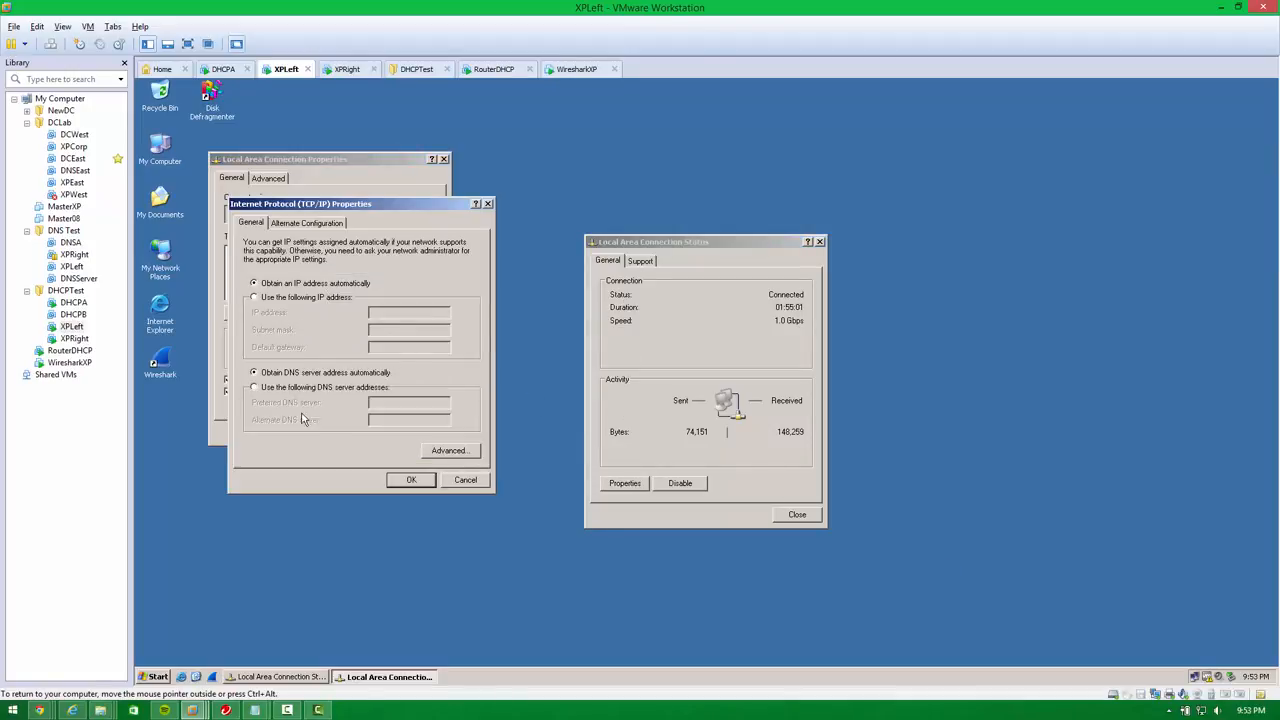
{"action": "left_click", "coordinate": [410, 480]}
{"action": "key", "text": "Return"}
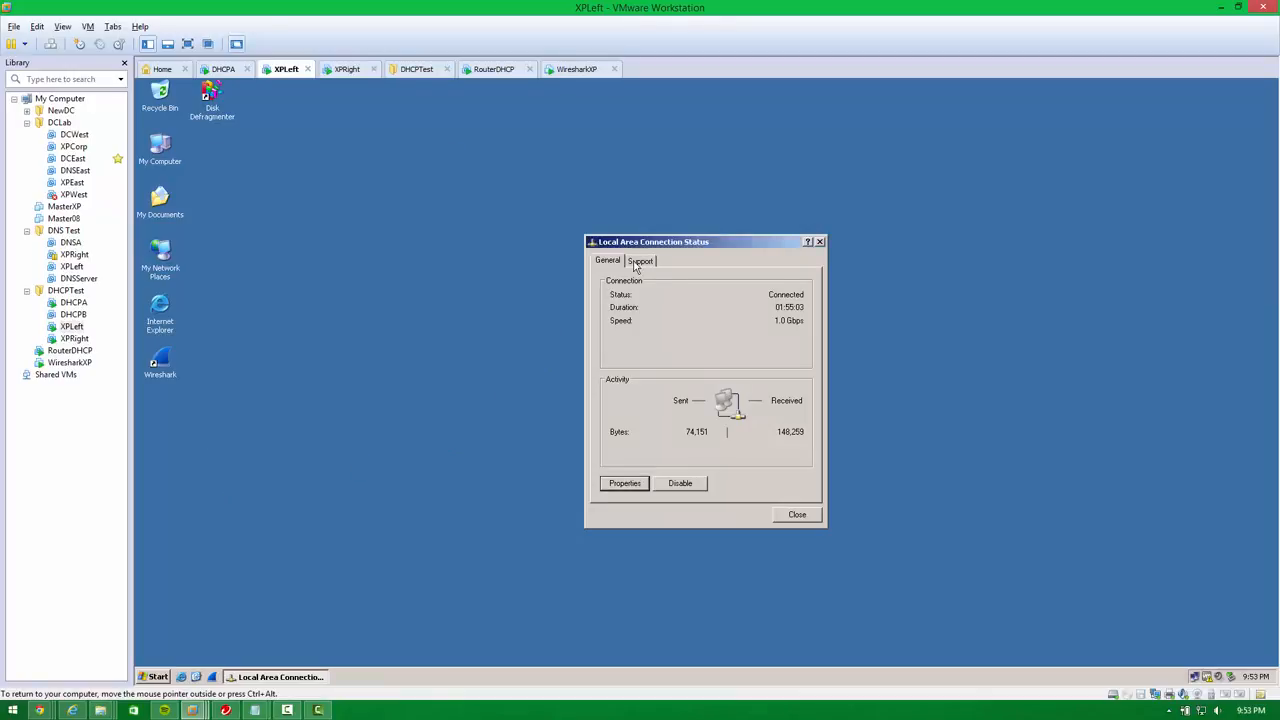
{"action": "left_click", "coordinate": [640, 260]}
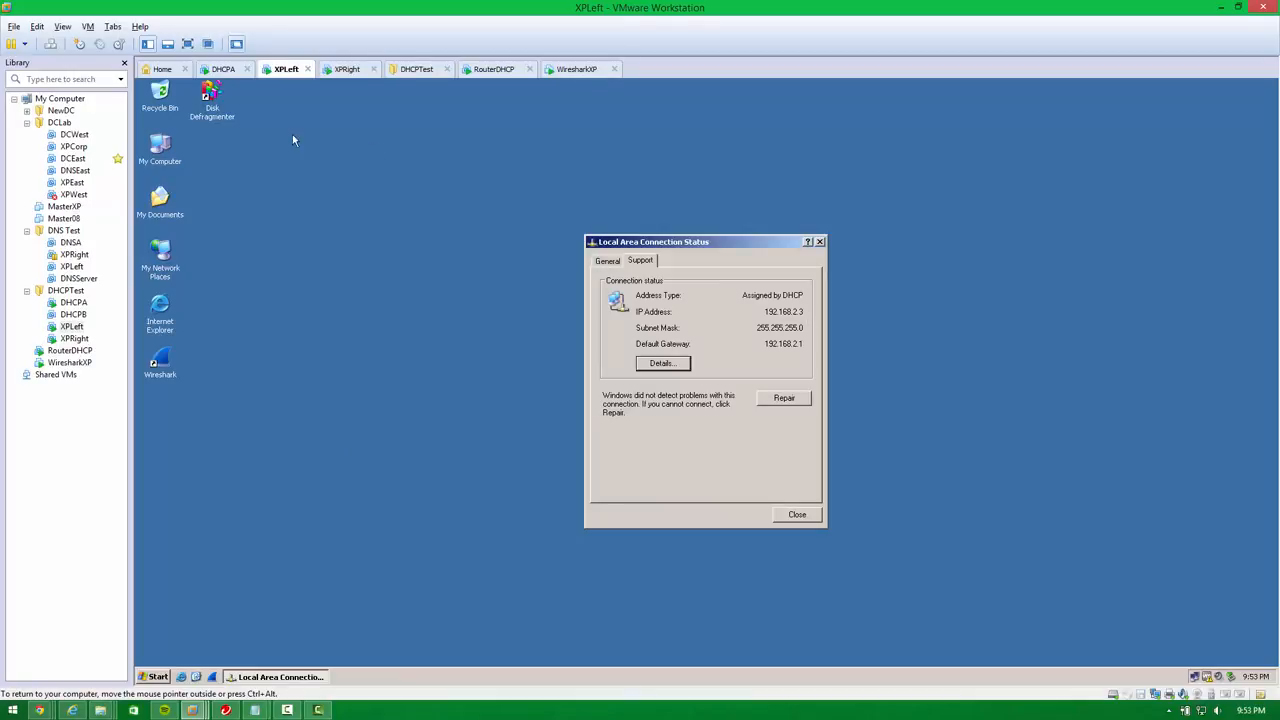
- On DHCPA, expand the DHCP Server role through the dhcpa server and IPv4 down to the contents of ScopeA
{"action": "left_click", "coordinate": [223, 69]}
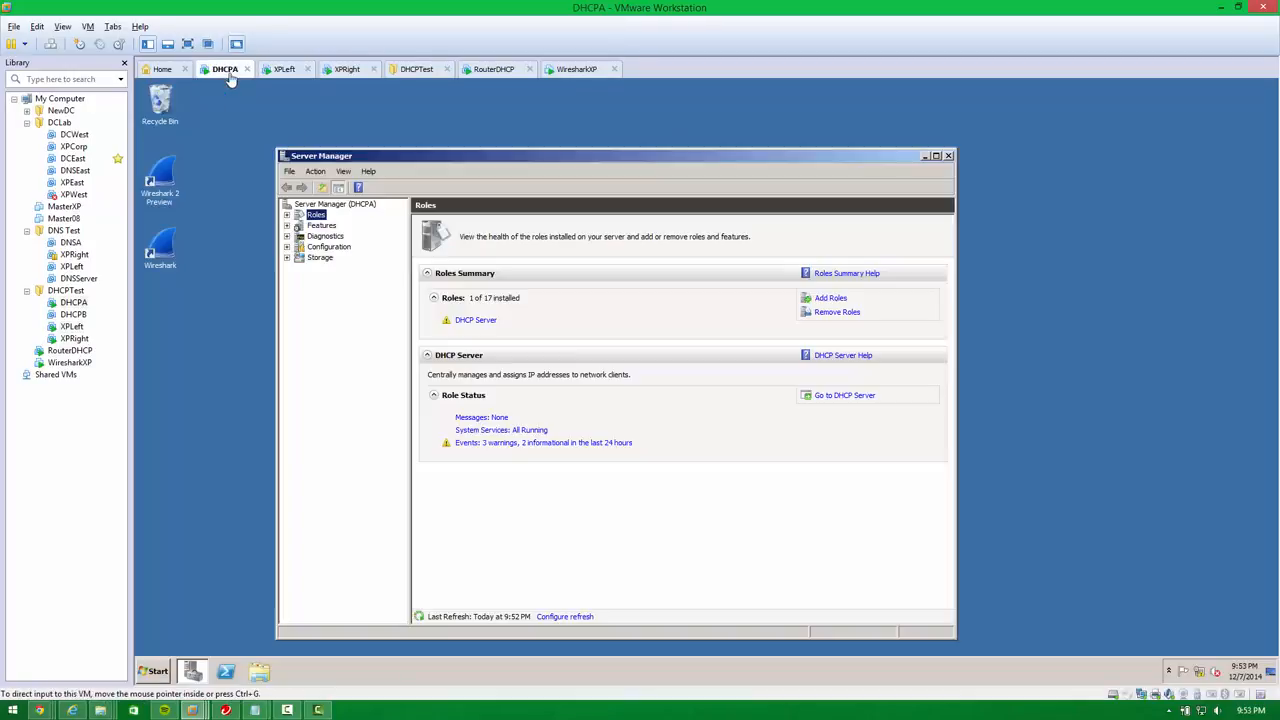
{"action": "left_click", "coordinate": [287, 215]}
{"action": "left_click", "coordinate": [312, 226]}
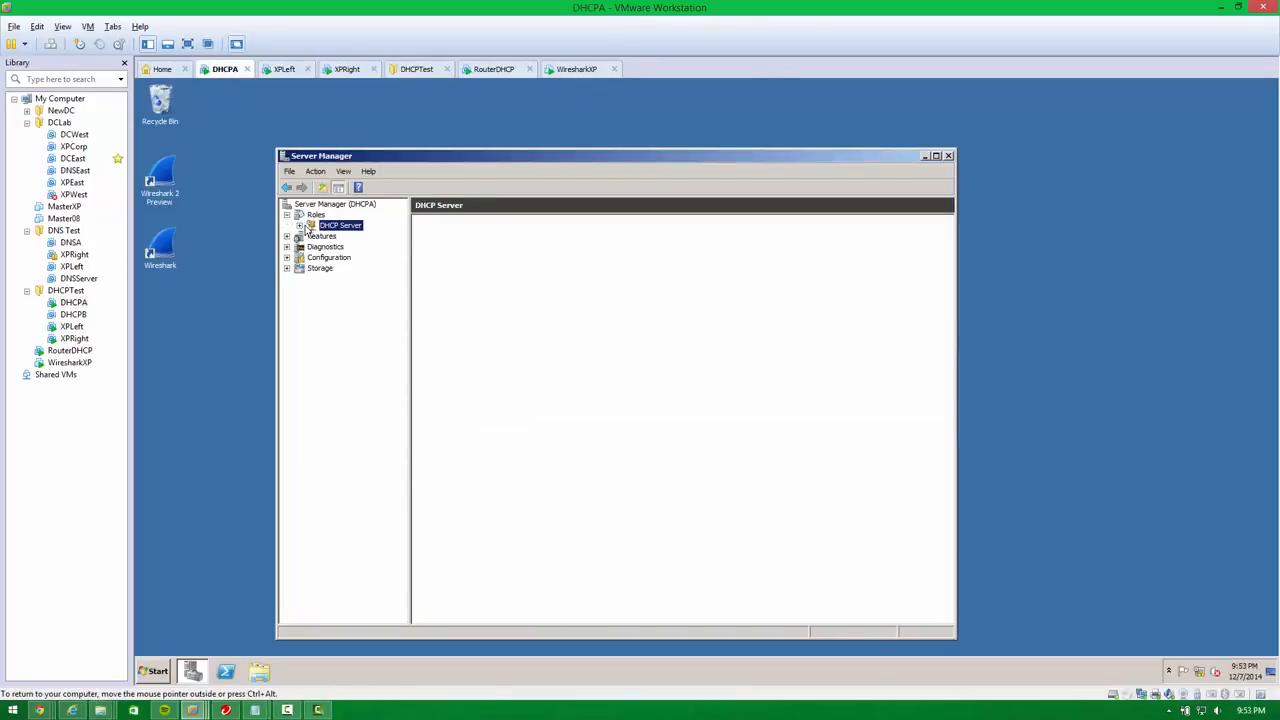
{"action": "left_click", "coordinate": [300, 226]}
{"action": "left_click", "coordinate": [322, 237]}
{"action": "left_click", "coordinate": [312, 237]}
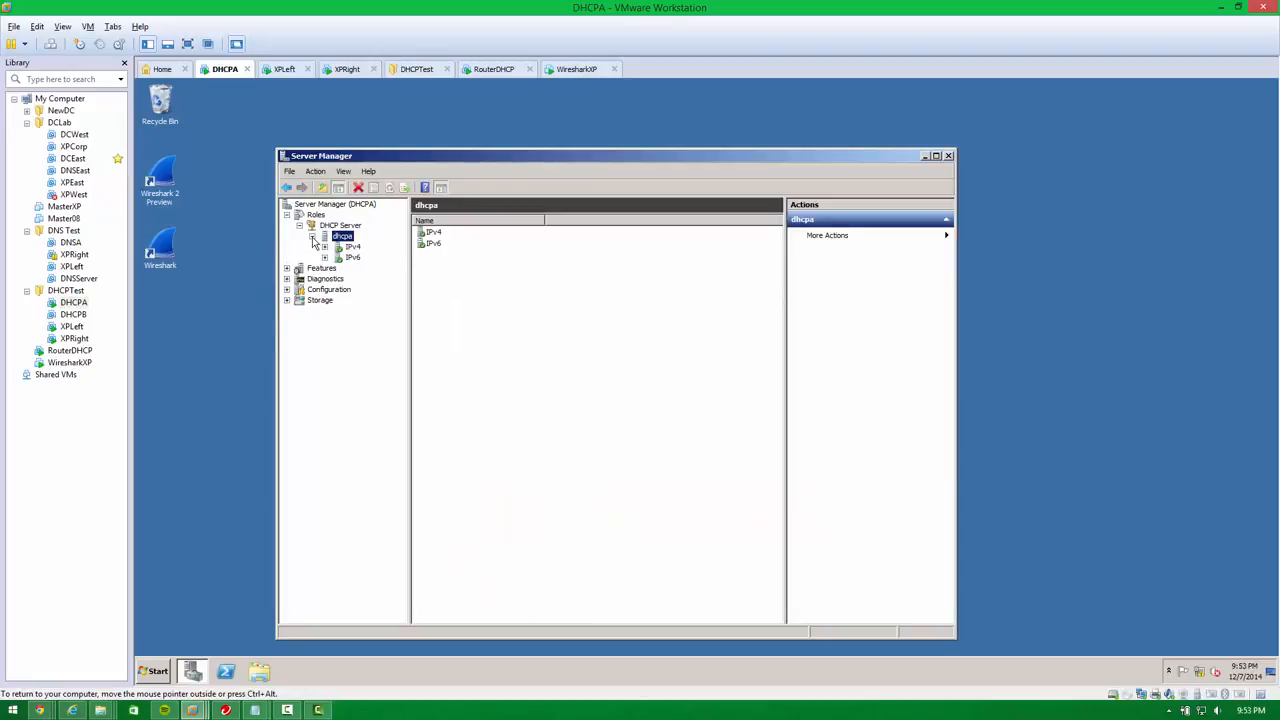
{"action": "left_click", "coordinate": [352, 246]}
{"action": "left_click", "coordinate": [324, 246]}
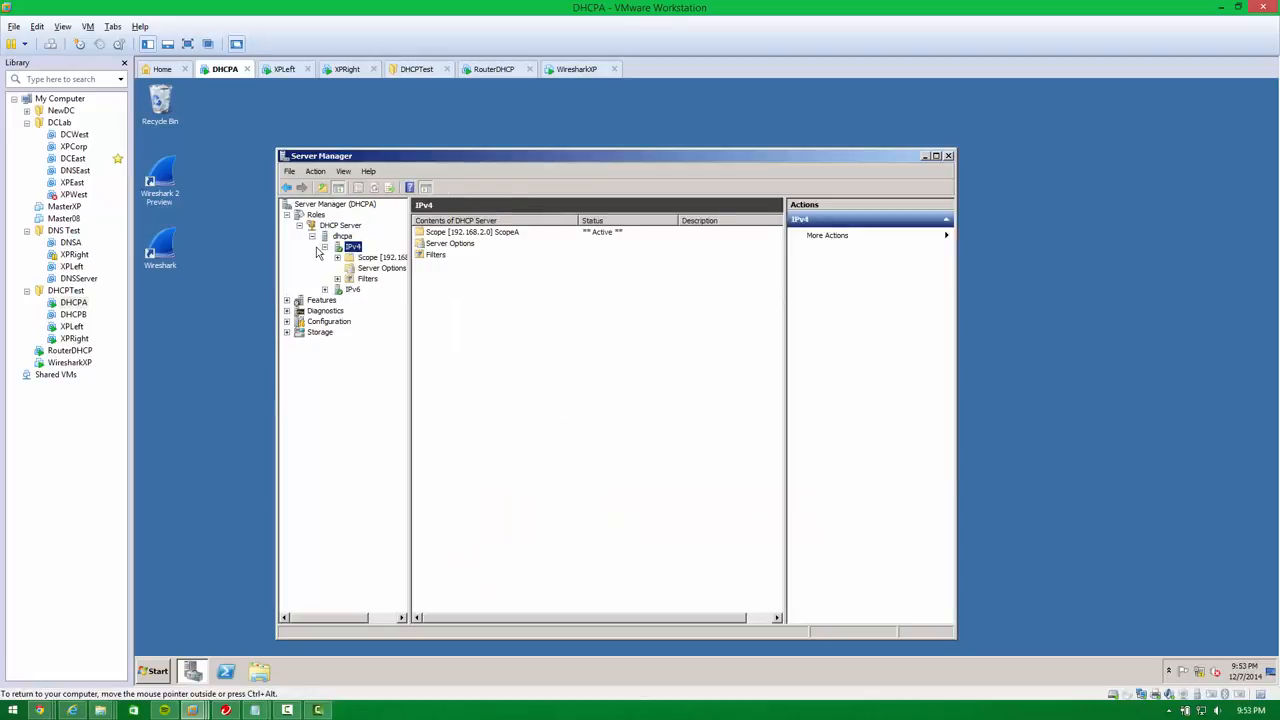
{"action": "double_click", "coordinate": [383, 258]}
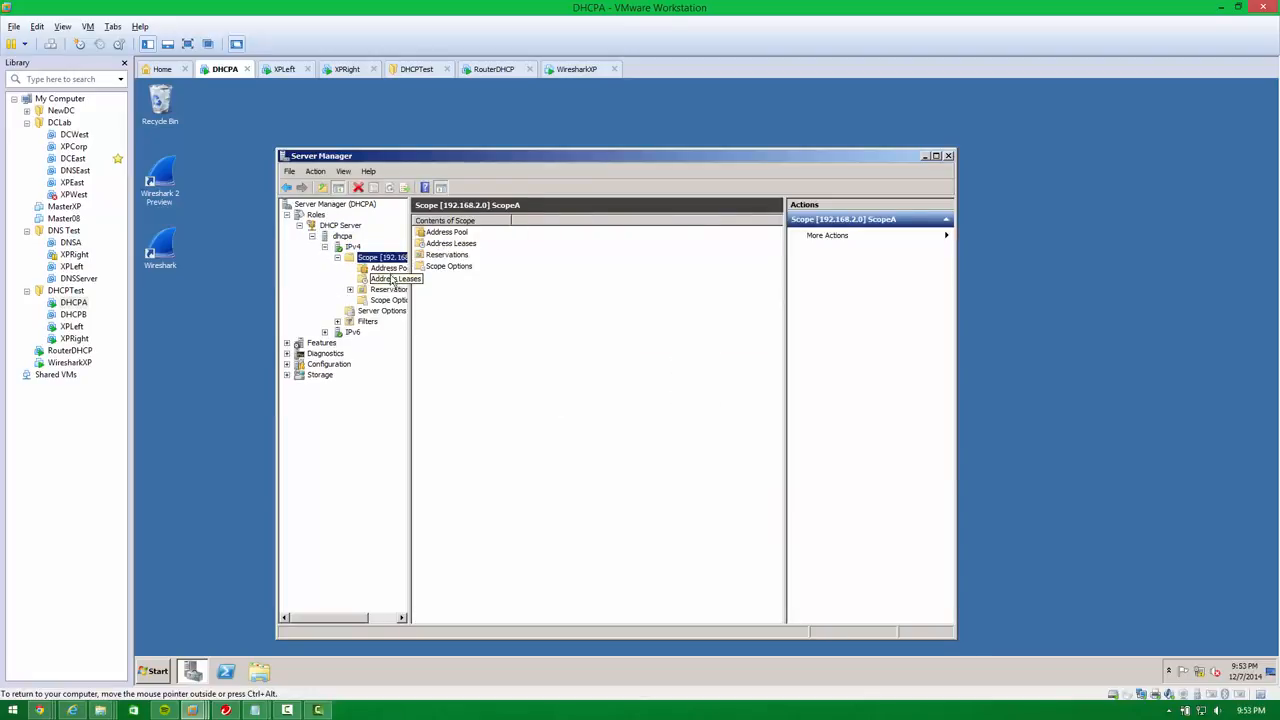
- Review ScopeA's address pool range and the XPLeft entry in its address leases
{"action": "left_click", "coordinate": [388, 268]}
{"action": "left_click", "coordinate": [484, 232]}
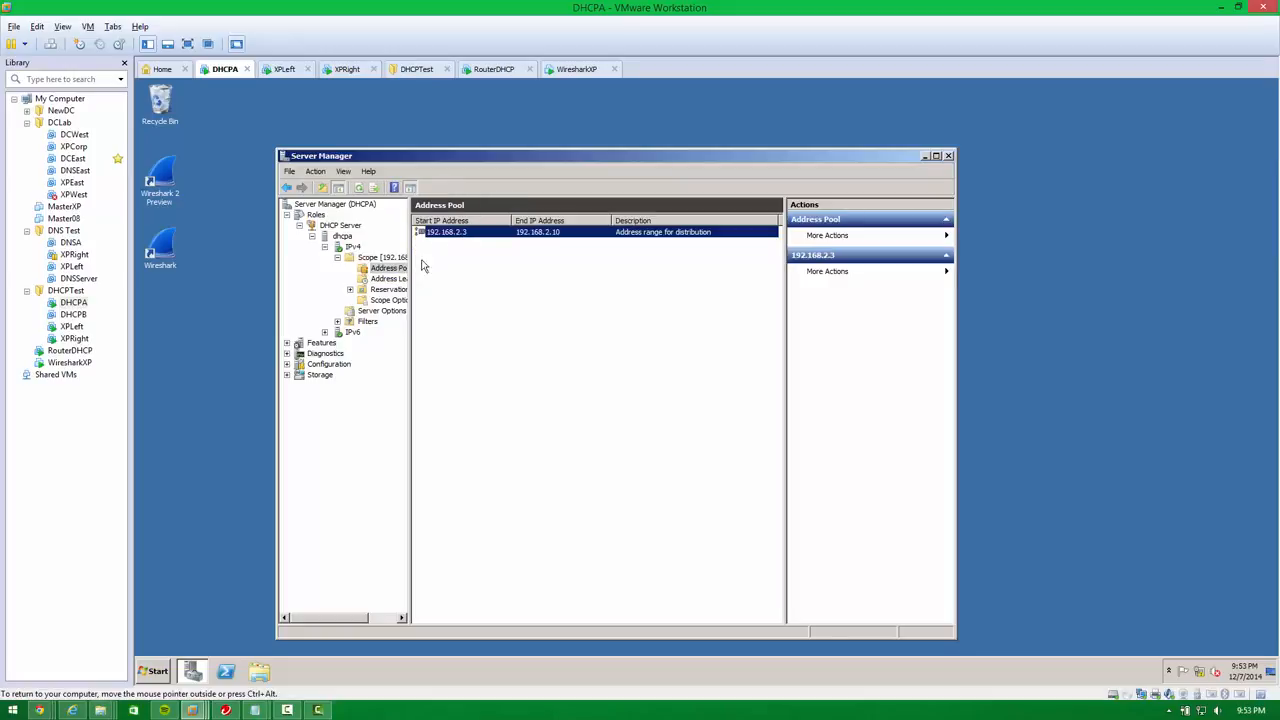
{"action": "left_click", "coordinate": [395, 279]}
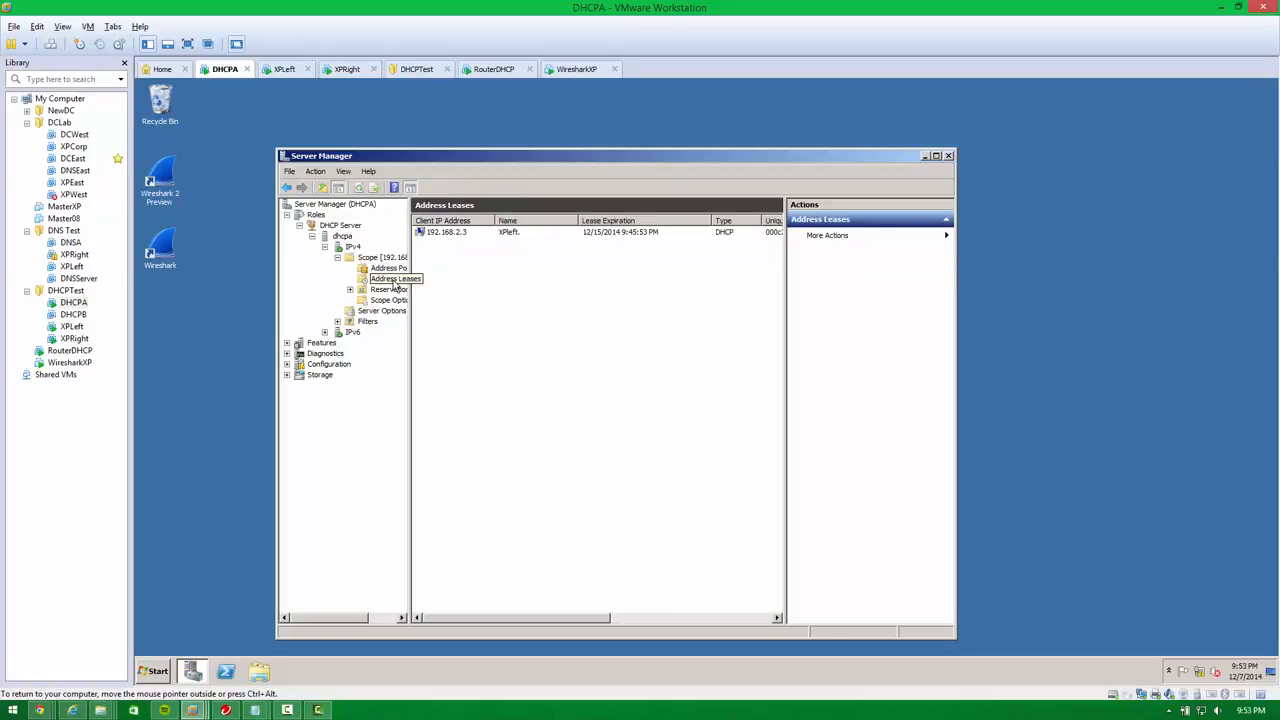
{"action": "left_click", "coordinate": [509, 234]}
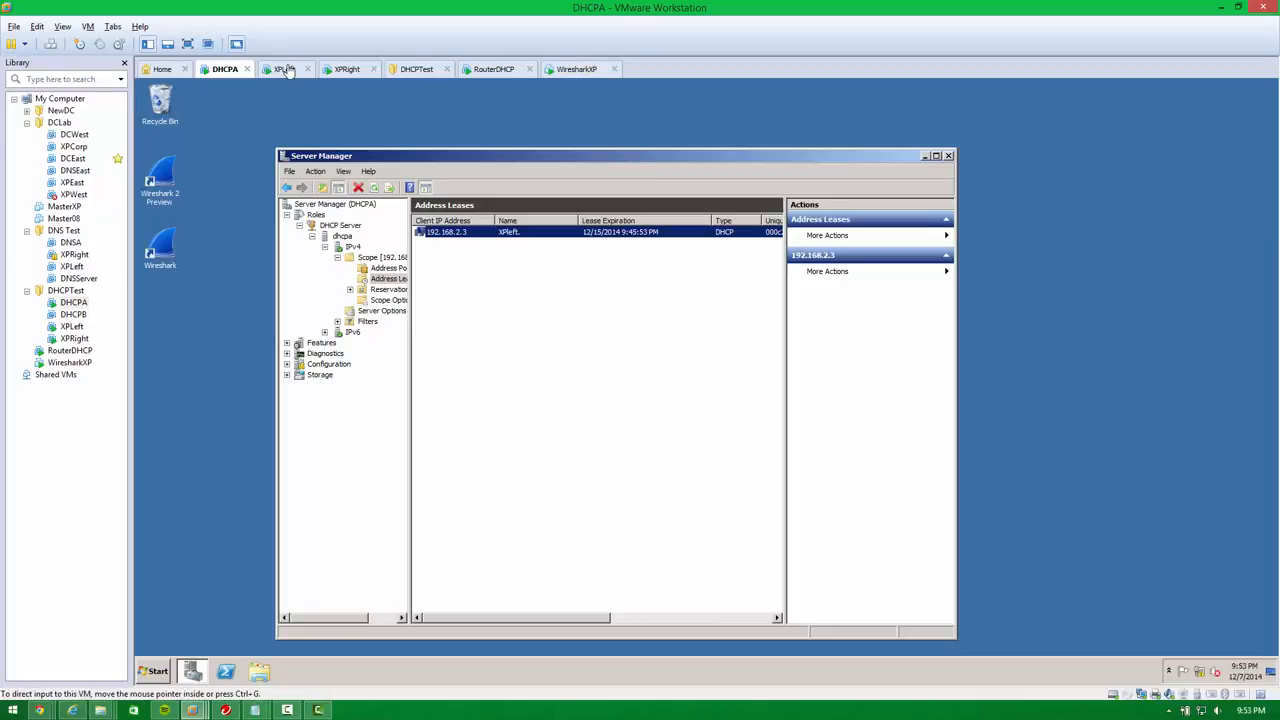
- Connect the XPRight virtual machine's network adapter to the custom virtual network VMnet2
{"action": "left_click", "coordinate": [346, 70]}
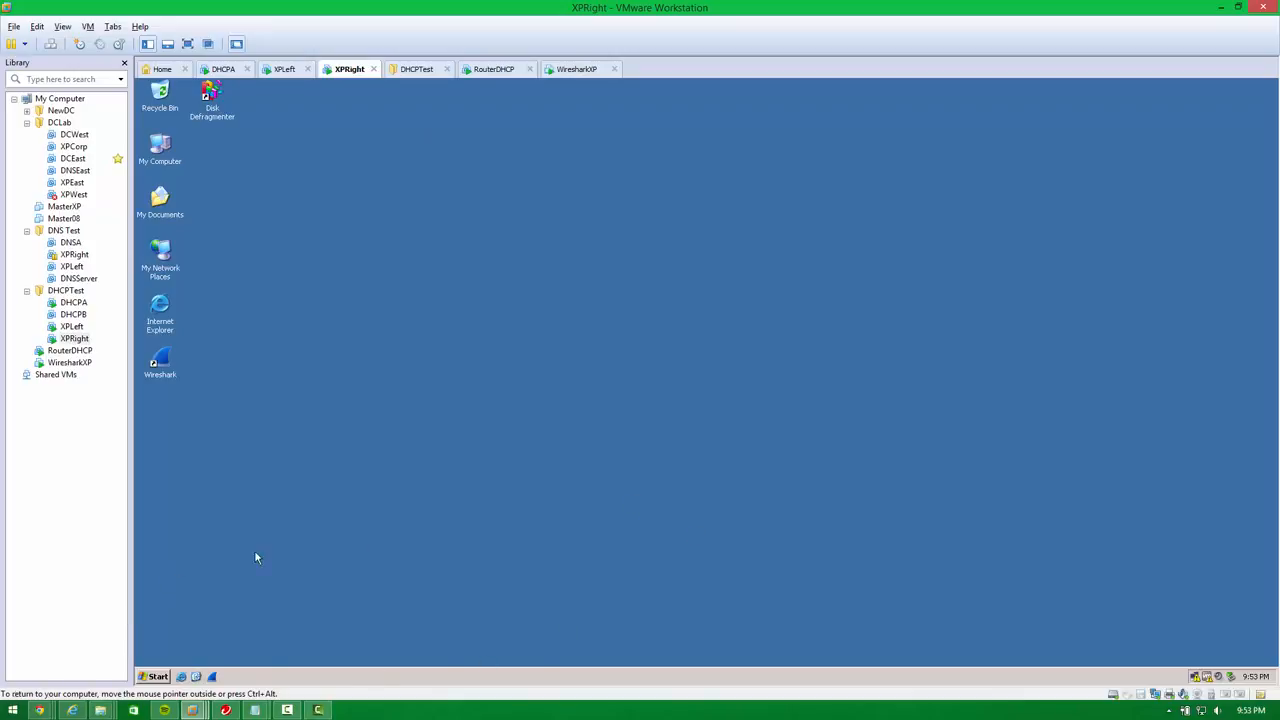
{"action": "right_click", "coordinate": [1158, 696]}
{"action": "left_click", "coordinate": [1190, 686]}
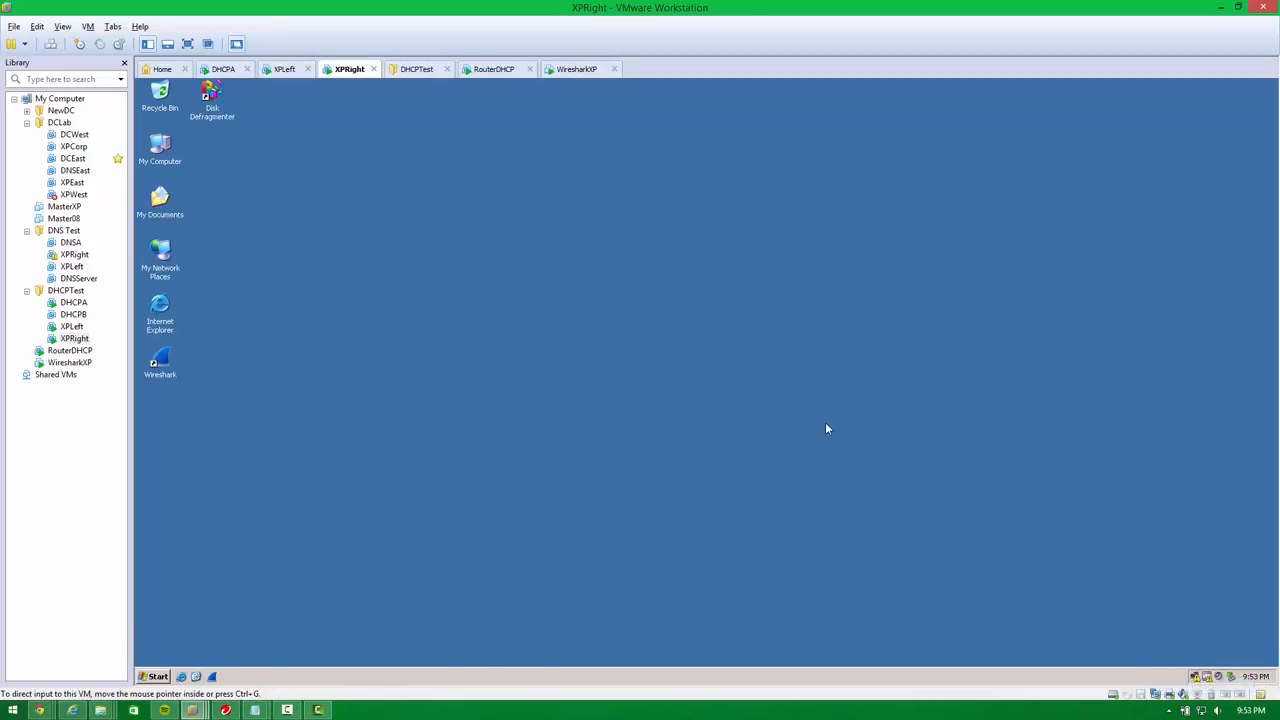
{"action": "left_click", "coordinate": [703, 325]}
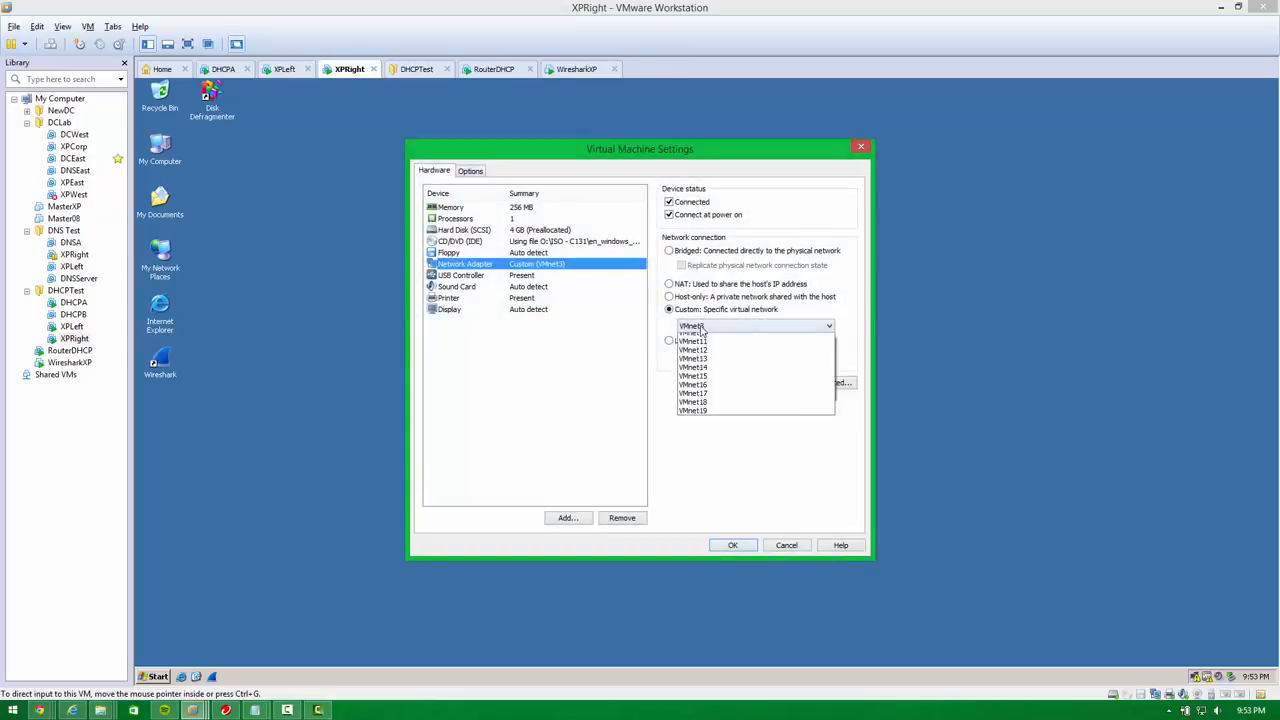
{"action": "left_click", "coordinate": [697, 352]}
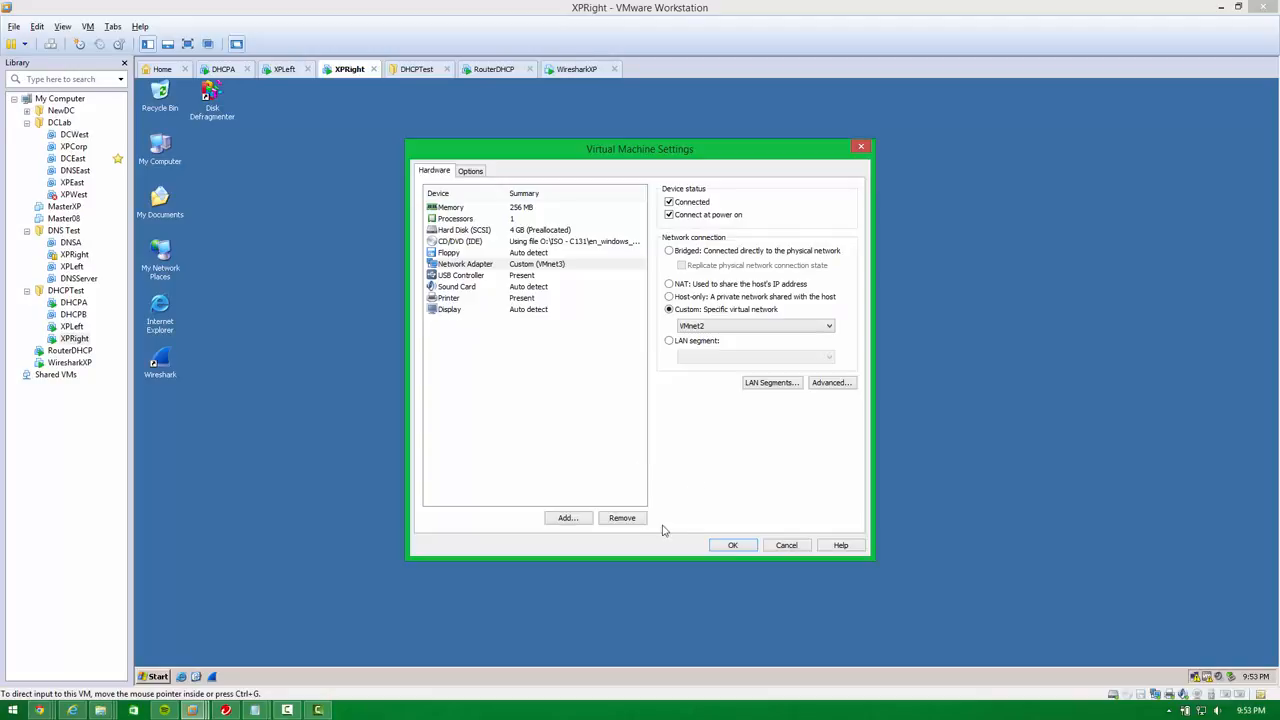
{"action": "left_click", "coordinate": [731, 546]}
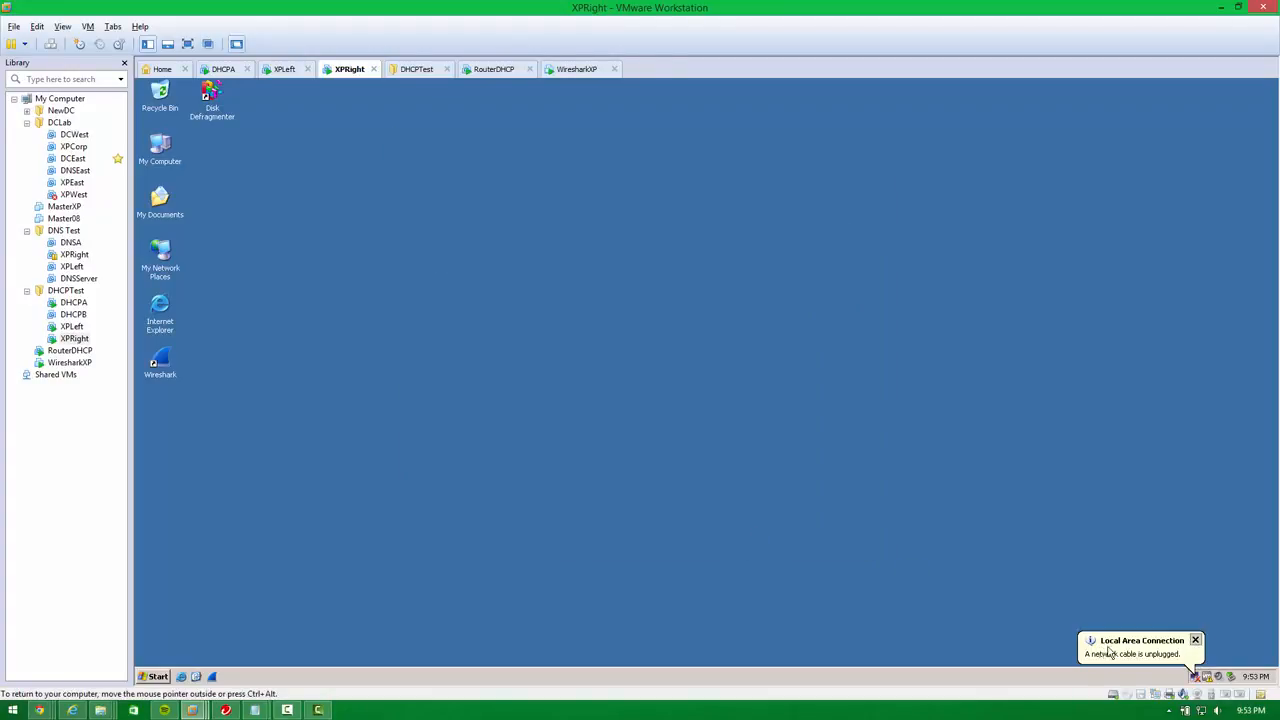
- Open XPRight's local area connection status and check the address details assigned by DHCP
{"action": "left_click", "coordinate": [1193, 641]}
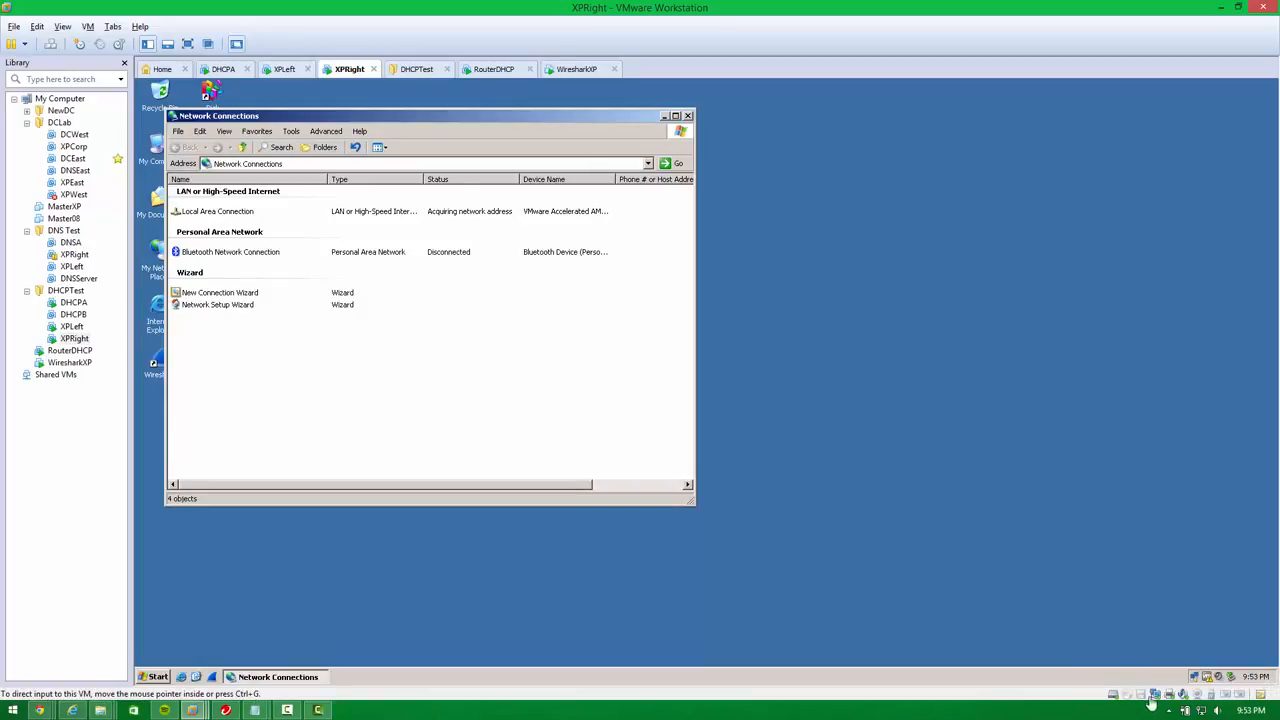
{"action": "double_click", "coordinate": [1195, 678]}
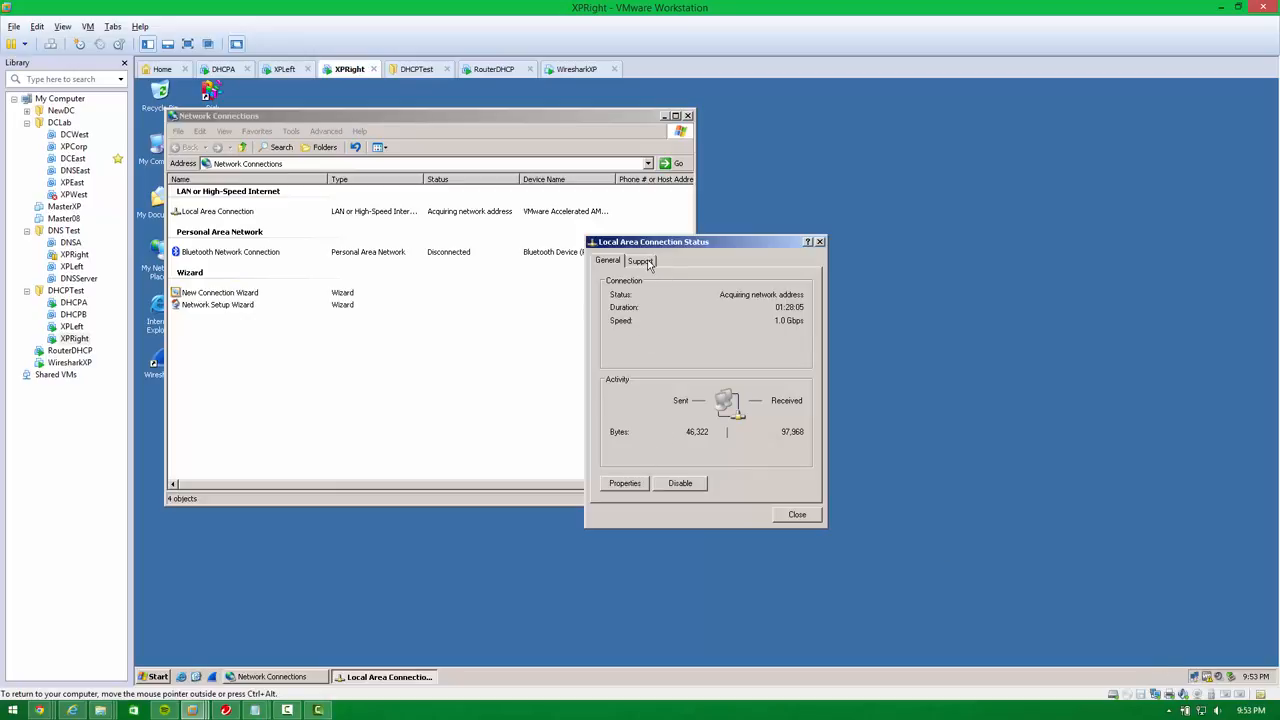
{"action": "left_click", "coordinate": [641, 261]}
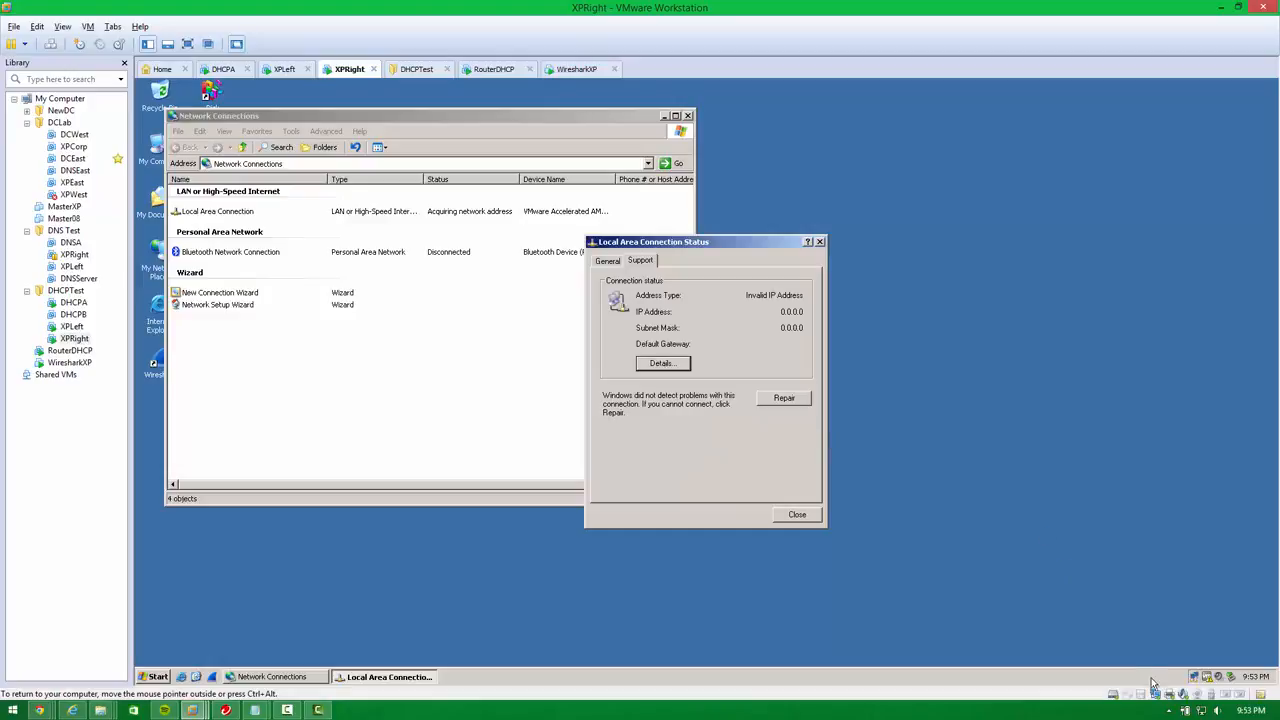
{"action": "left_click", "coordinate": [223, 69]}
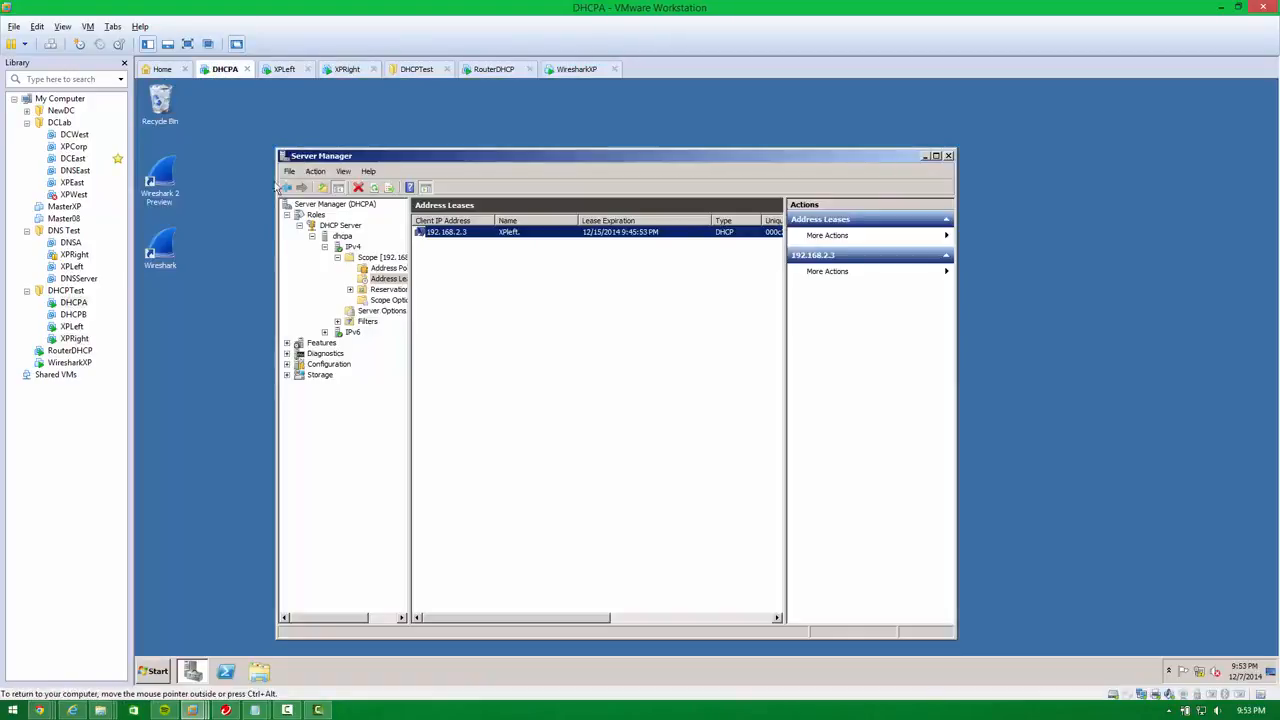
{"action": "left_click", "coordinate": [347, 69]}
{"action": "left_click", "coordinate": [1097, 645]}
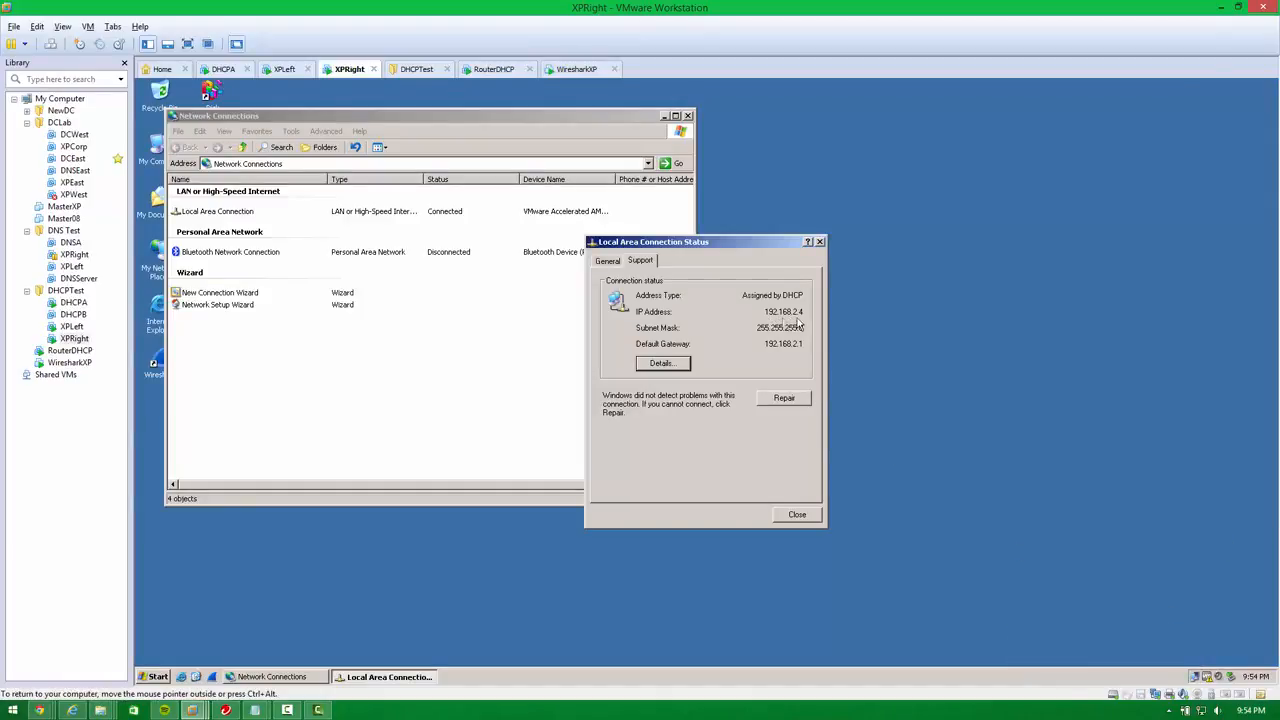
- On DHCPA, refresh ScopeA's address leases and examine the entries for the XPLeft and XPRight clients
{"action": "left_click", "coordinate": [222, 69]}
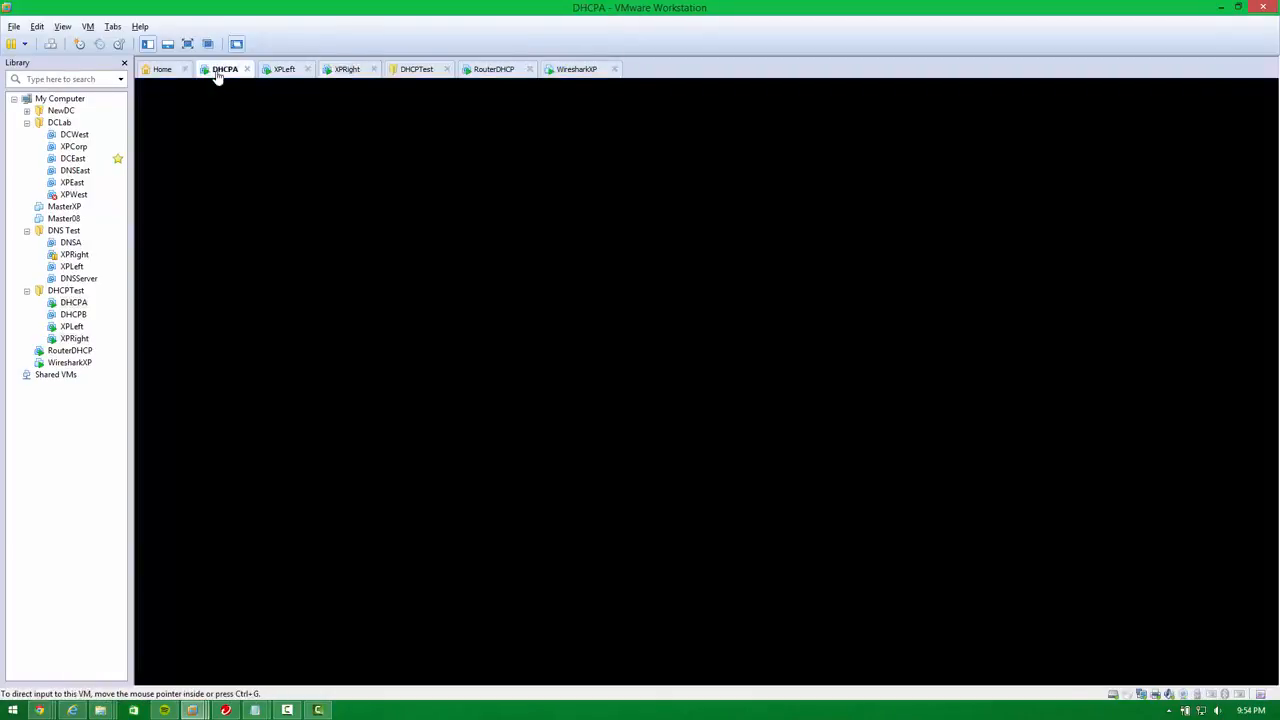
{"action": "left_click", "coordinate": [380, 279]}
{"action": "left_click", "coordinate": [381, 258]}
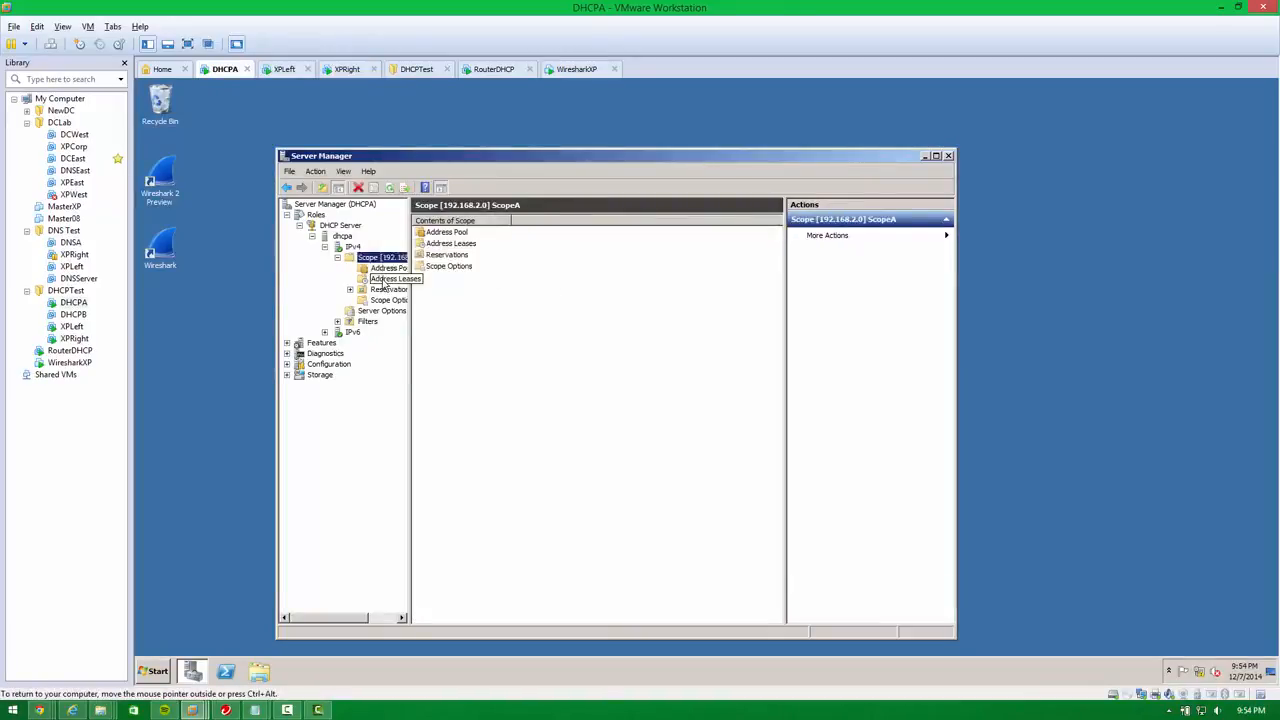
{"action": "left_click", "coordinate": [381, 279]}
{"action": "right_click", "coordinate": [381, 279]}
{"action": "left_click", "coordinate": [396, 302]}
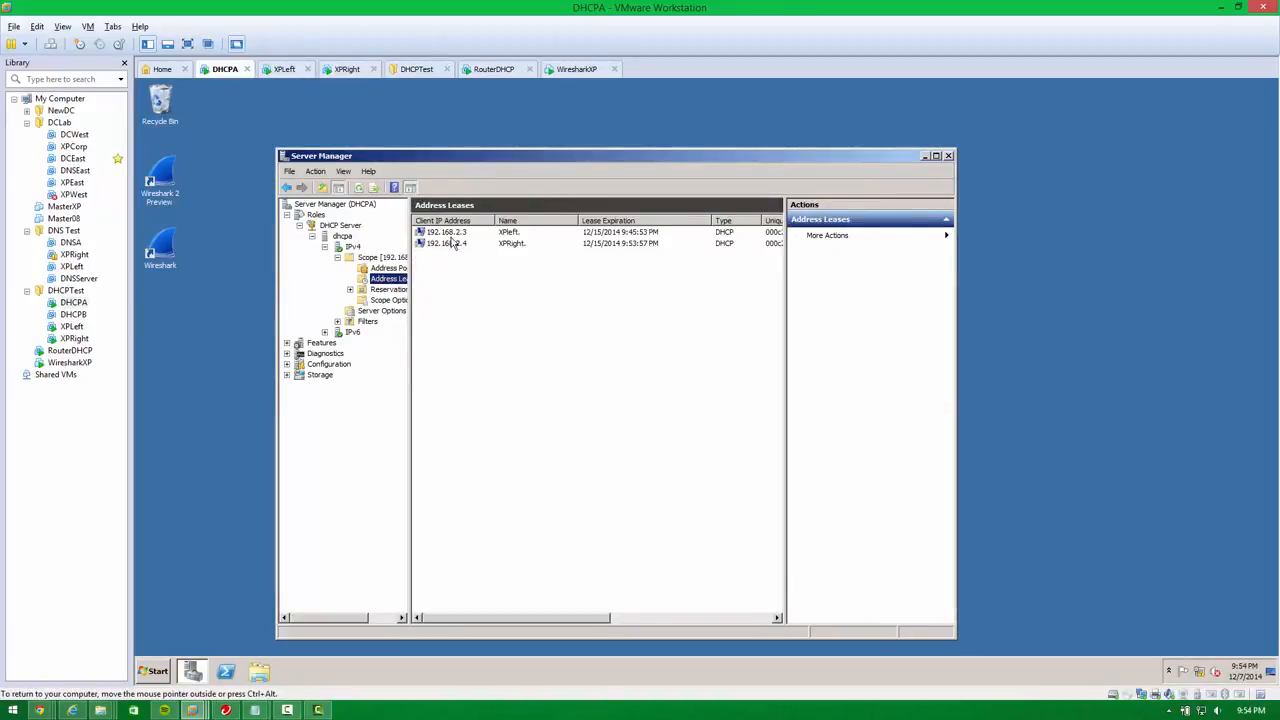
{"action": "left_click", "coordinate": [508, 244]}
{"action": "left_click_drag", "start_coordinate": [504, 271], "coordinate": [498, 235]}
{"action": "left_click", "coordinate": [577, 269]}
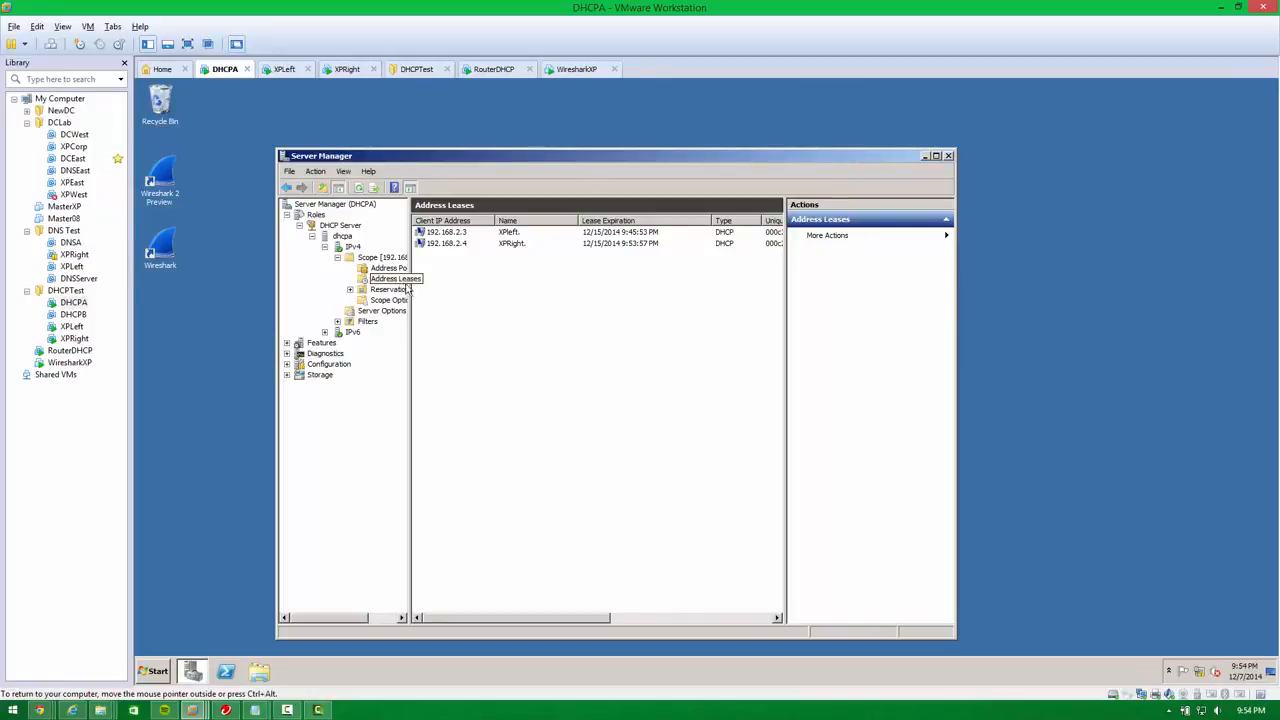
- Widen the console tree, revisit ScopeA's address pool and select the XPRight entry in the address leases
{"action": "left_click_drag", "start_coordinate": [410, 254], "coordinate": [431, 255]}
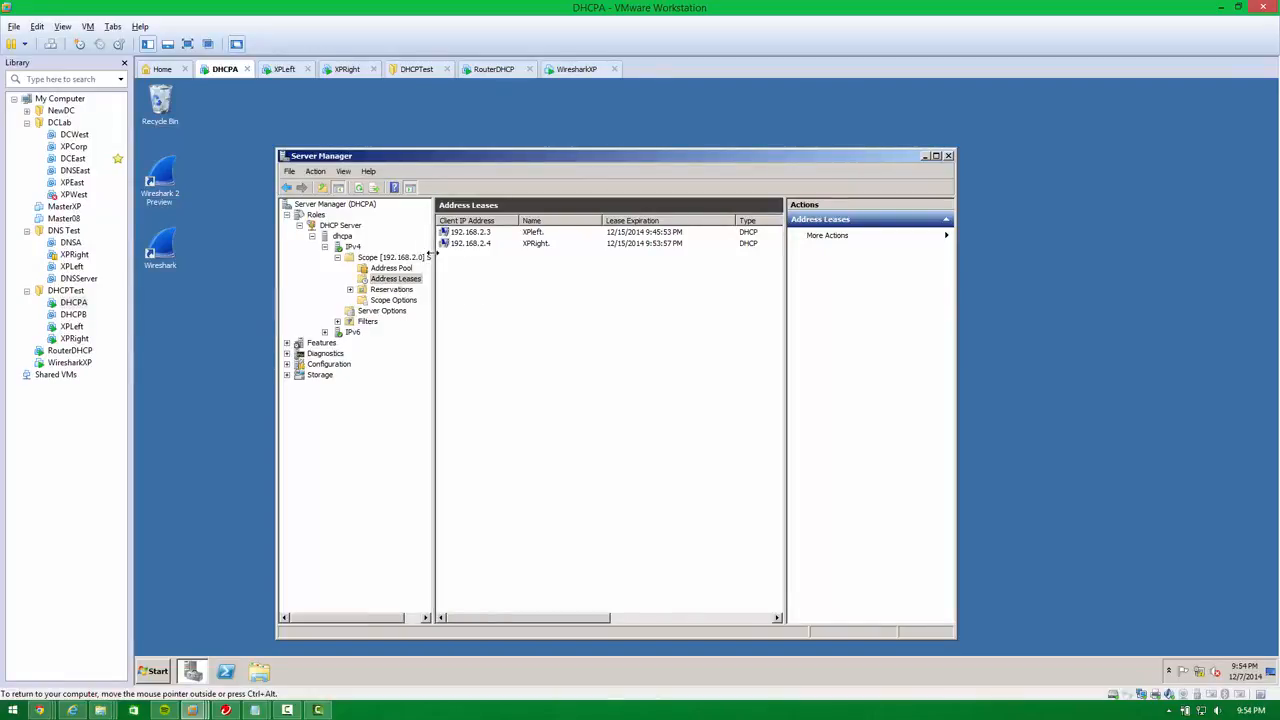
{"action": "left_click", "coordinate": [390, 268]}
{"action": "left_click", "coordinate": [395, 278]}
{"action": "left_click", "coordinate": [482, 234]}
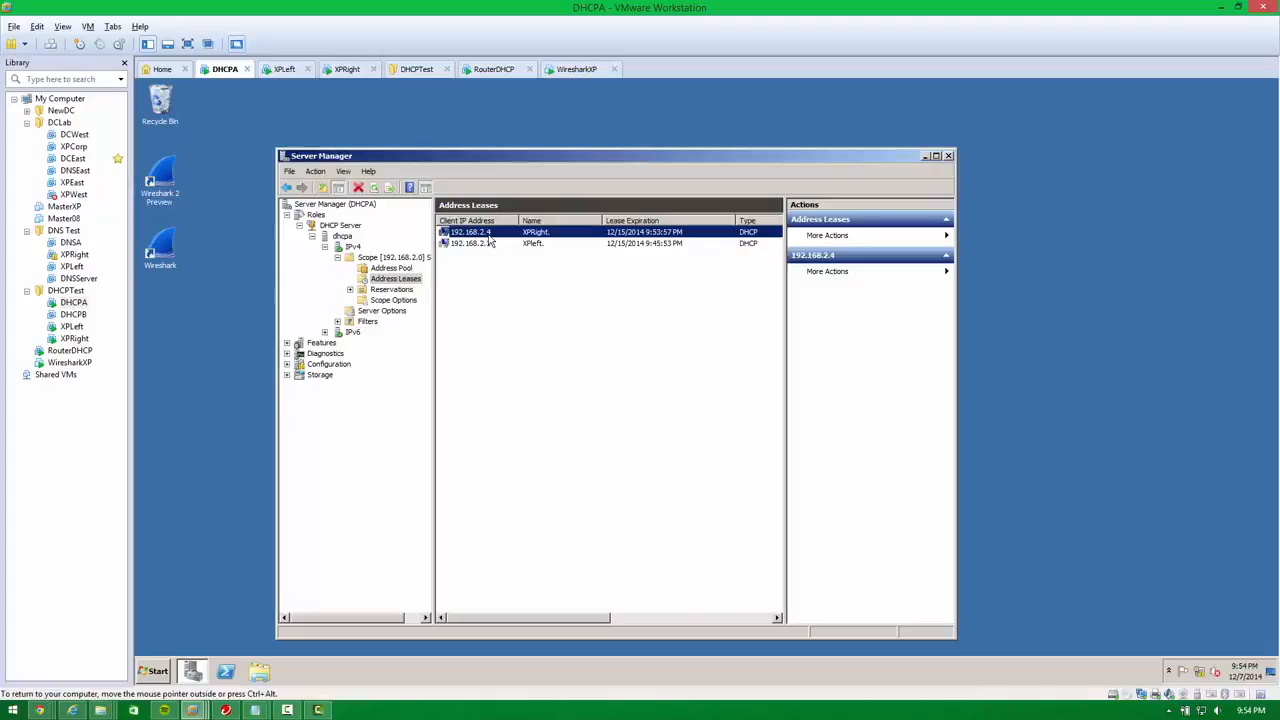
{"action": "right_click", "coordinate": [480, 231]}
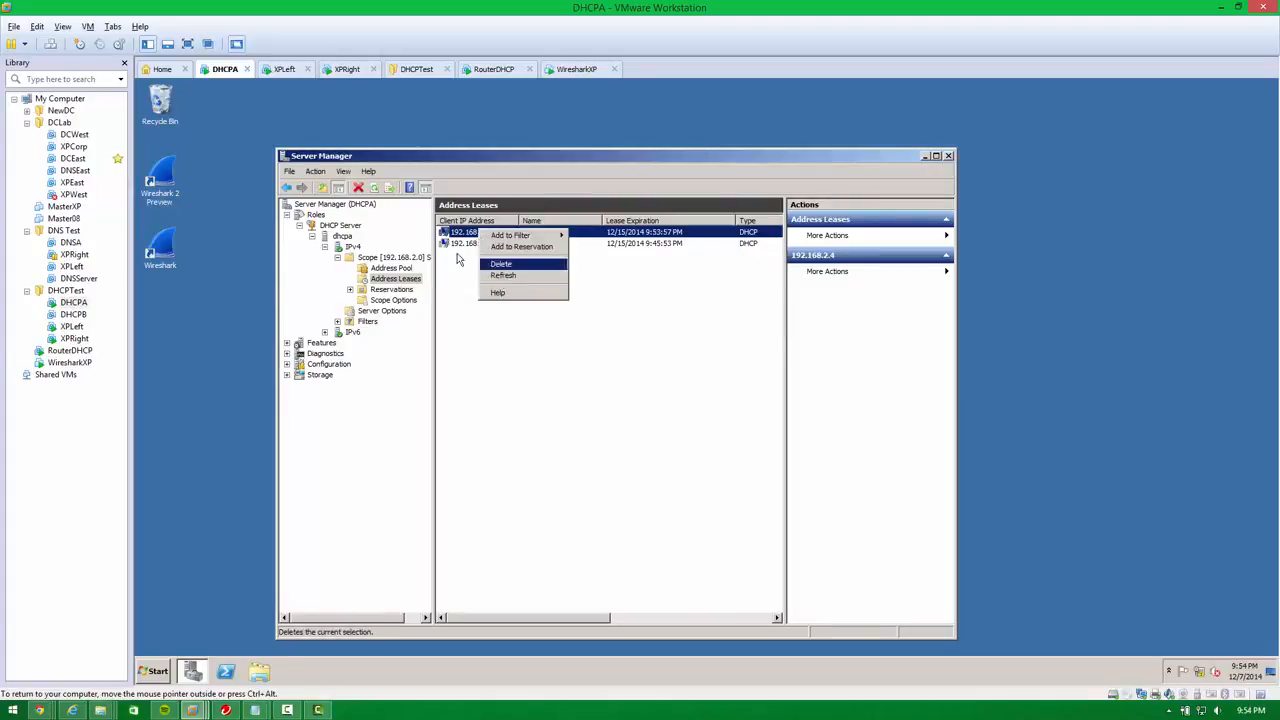
{"action": "left_click", "coordinate": [458, 259]}
{"action": "right_click", "coordinate": [396, 279]}
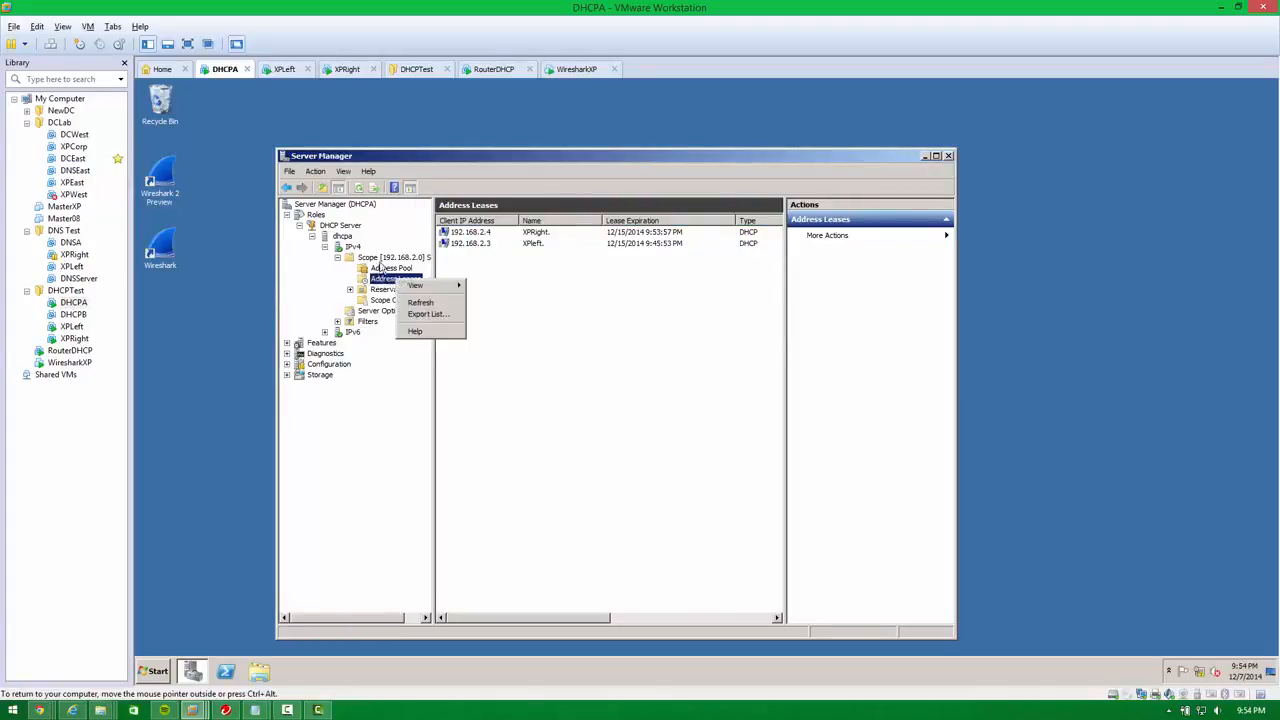
{"action": "left_click", "coordinate": [378, 258]}
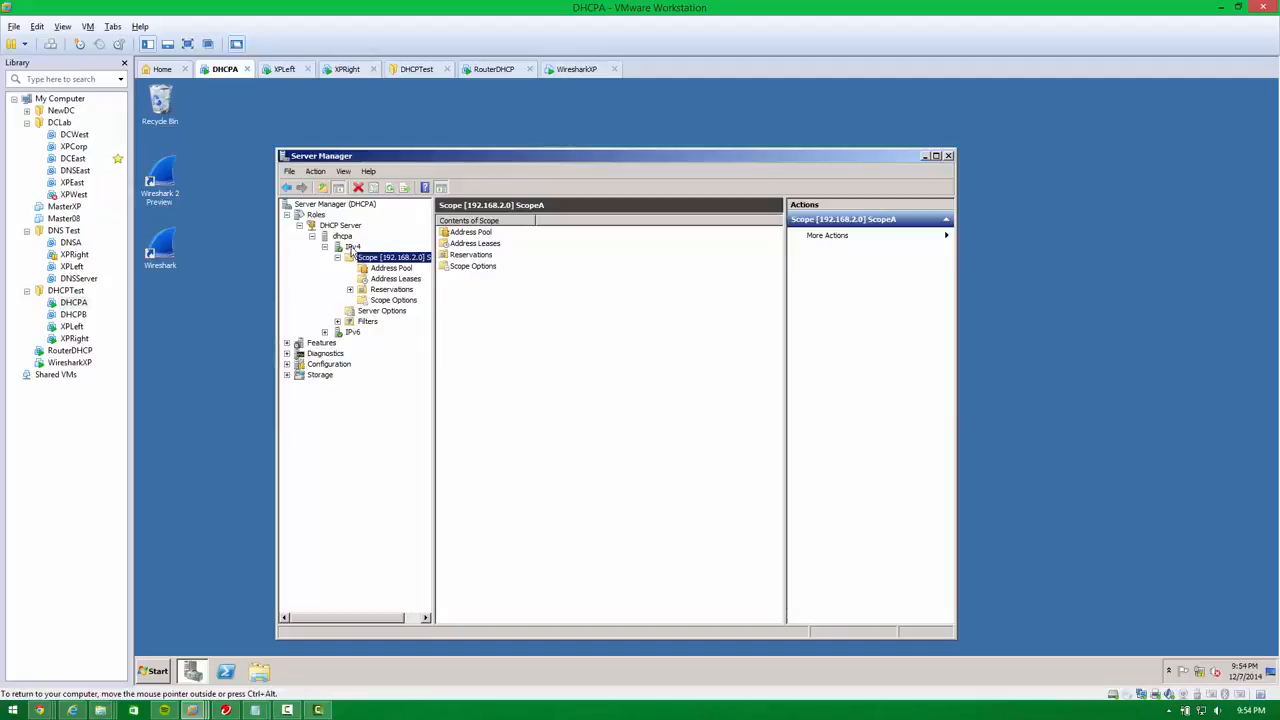
- Check the properties of the dhcpa server node and close them without changing anything
{"action": "left_click", "coordinate": [350, 246]}
{"action": "left_click", "coordinate": [346, 236]}
{"action": "right_click", "coordinate": [346, 236]}
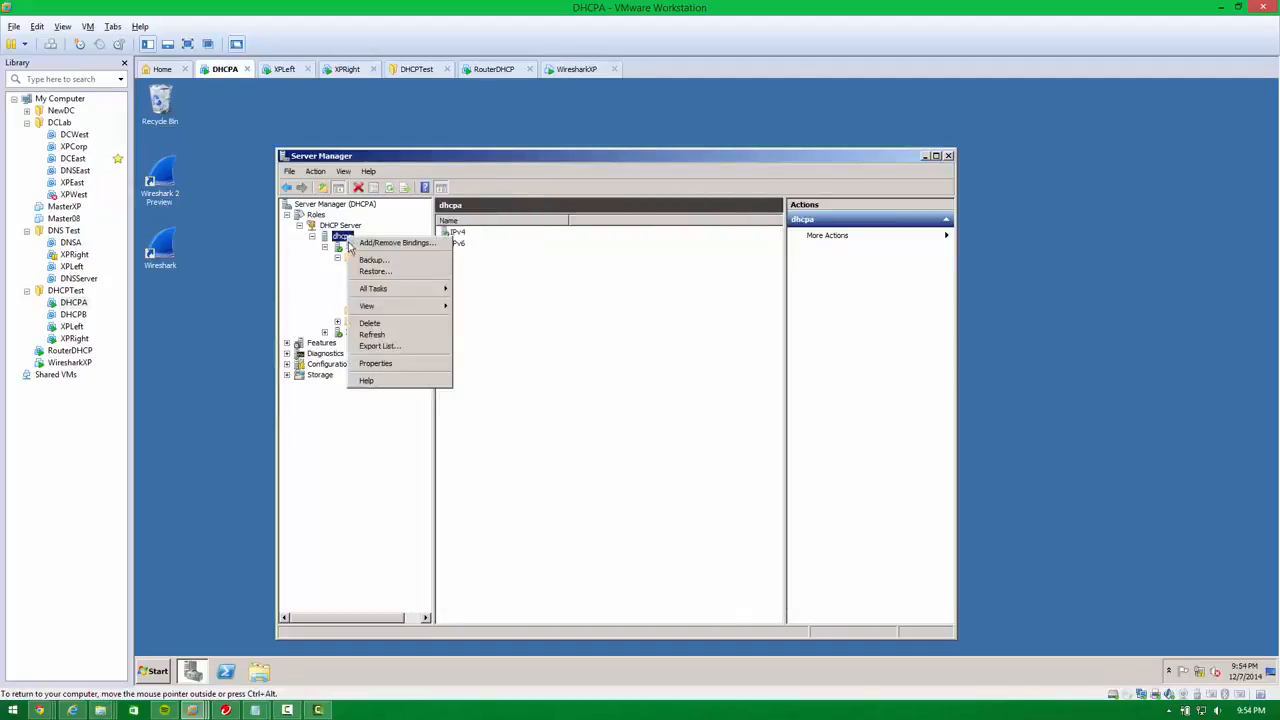
{"action": "left_click", "coordinate": [390, 364]}
{"action": "left_click", "coordinate": [660, 526]}
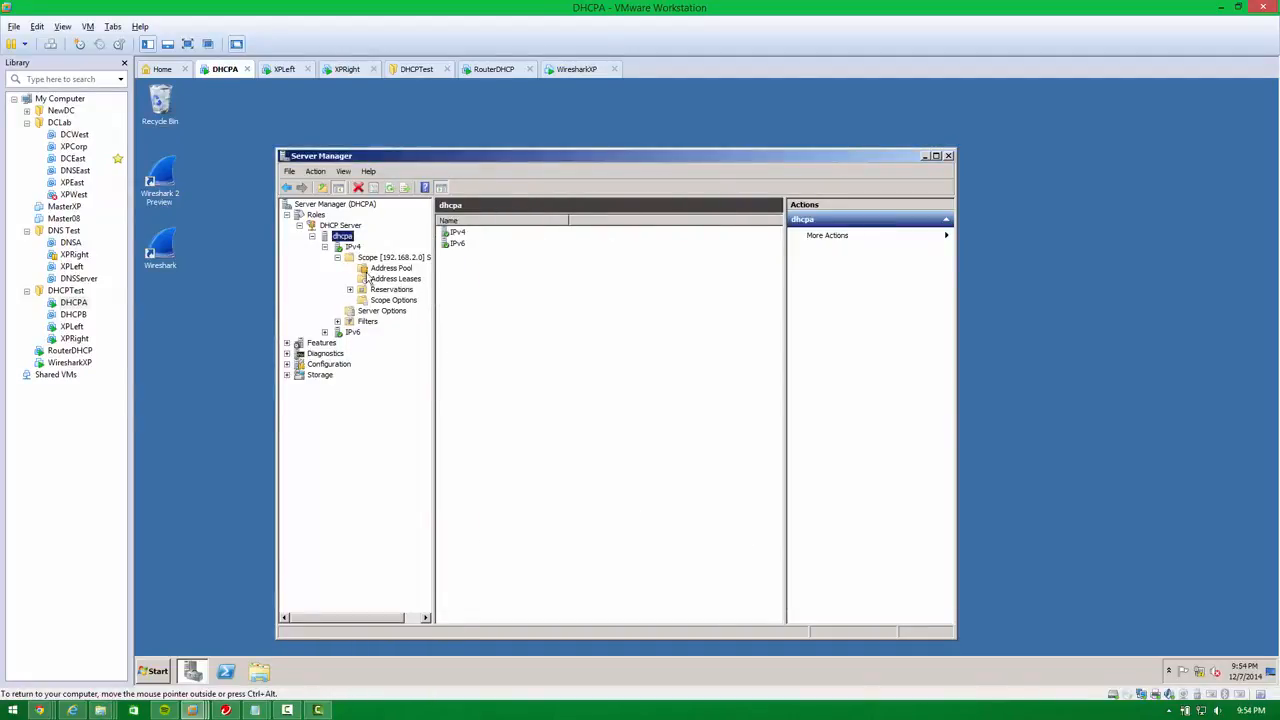
- In ScopeA's properties, limit the lease duration for DHCP clients to 0 days, 0 hours and 1 minute
{"action": "left_click", "coordinate": [380, 258]}
{"action": "right_click", "coordinate": [381, 260]}
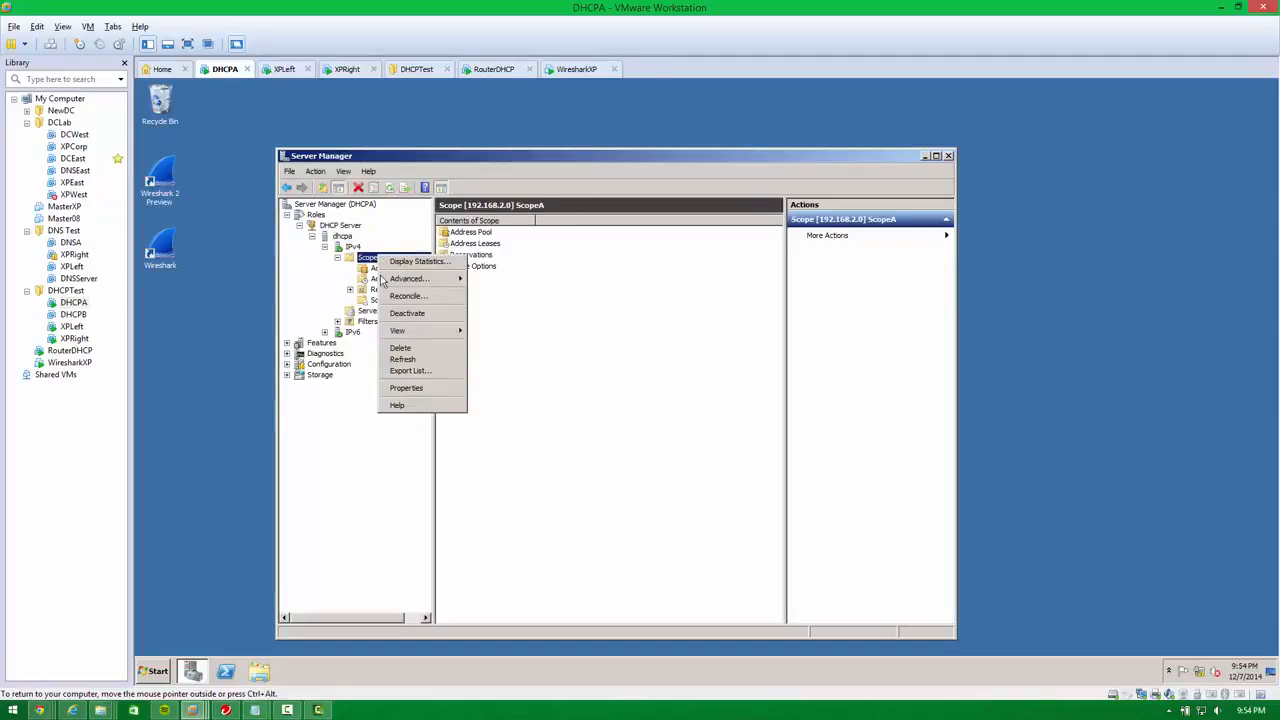
{"action": "left_click", "coordinate": [405, 389]}
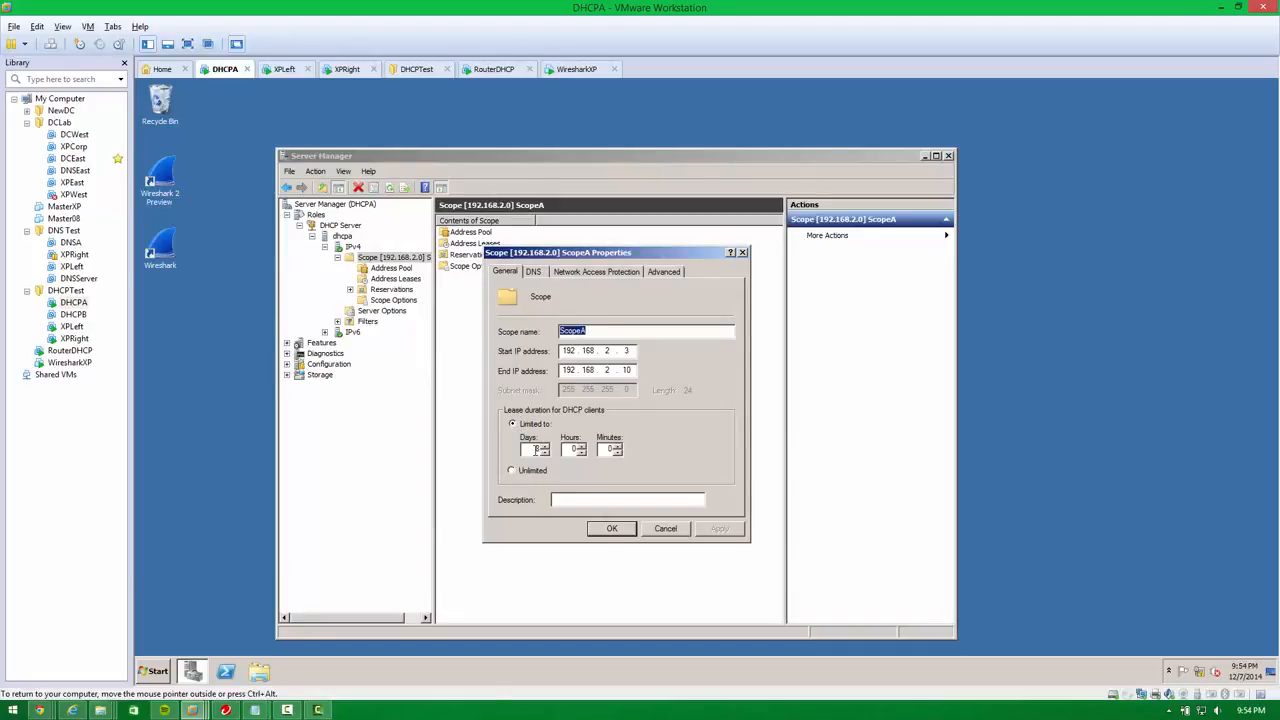
{"action": "left_click", "coordinate": [537, 450]}
{"action": "mouse_move", "coordinate": [573, 452]}
{"action": "left_mouse_down"}
{"action": "mouse_move", "coordinate": [598, 455]}
{"action": "mouse_move", "coordinate": [557, 450]}
{"action": "left_mouse_up"}
{"action": "key", "text": "BackSpace"}
{"action": "key", "text": "Tab"}
{"action": "key", "text": "Tab"}
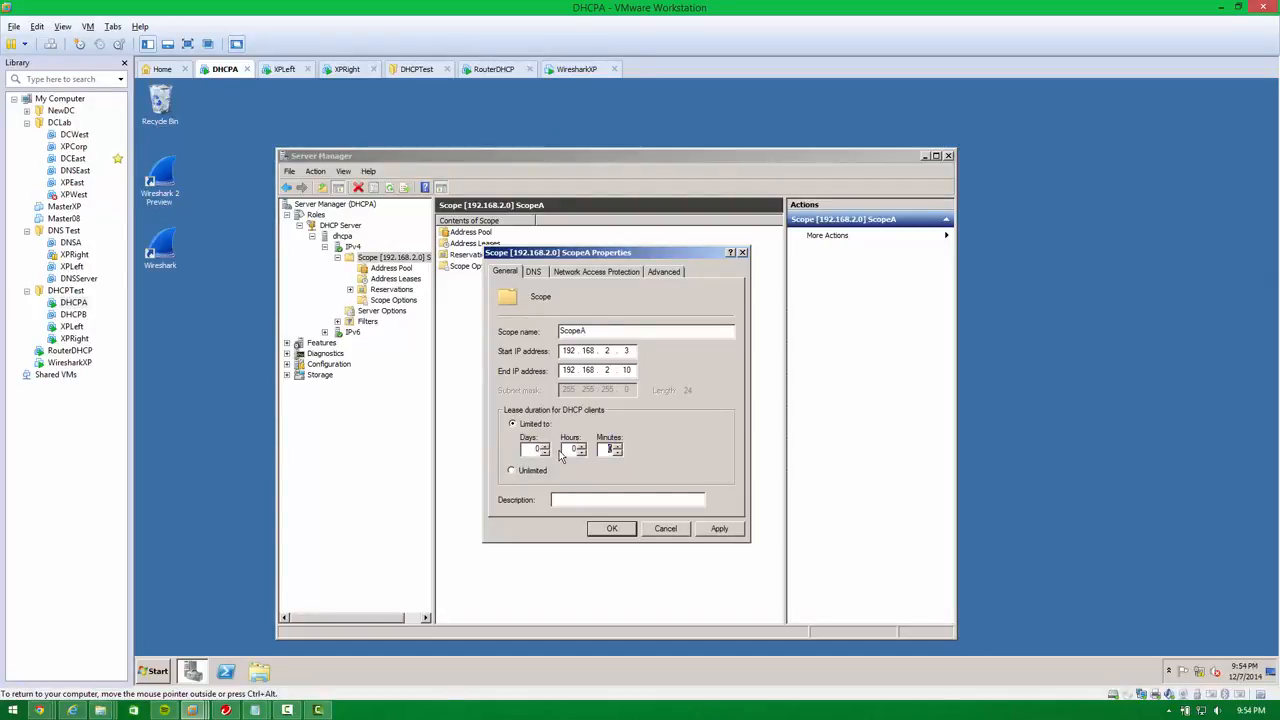
{"action": "type", "text": "1"}
{"action": "key", "text": "Return"}
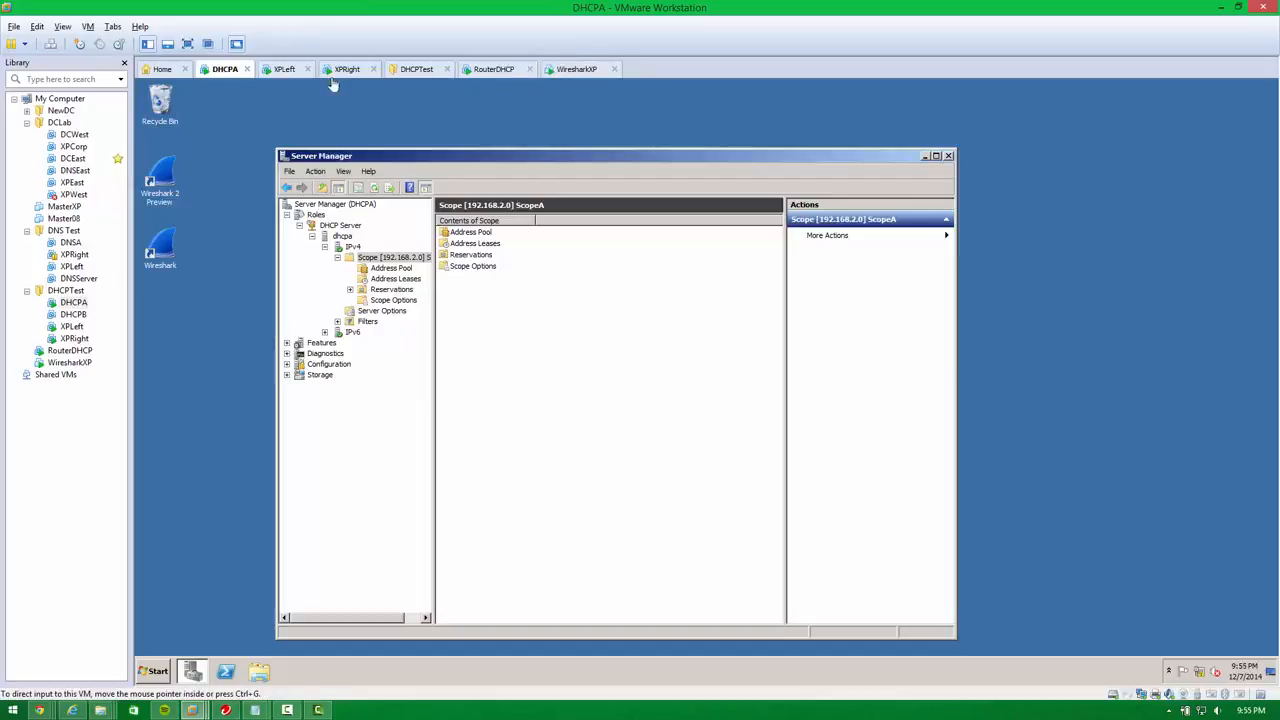
- Review ScopeA's address pool and the DNS dynamic update settings in the scope's properties
{"action": "left_click", "coordinate": [389, 268]}
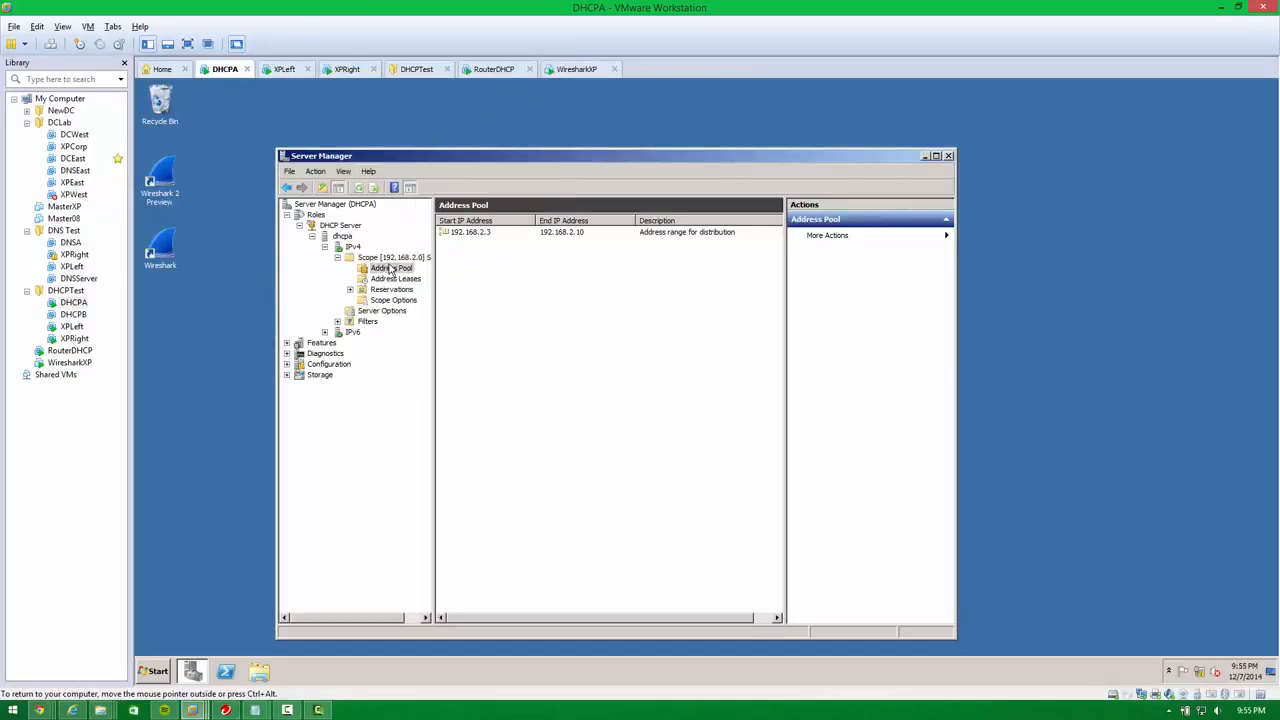
{"action": "left_click", "coordinate": [388, 258]}
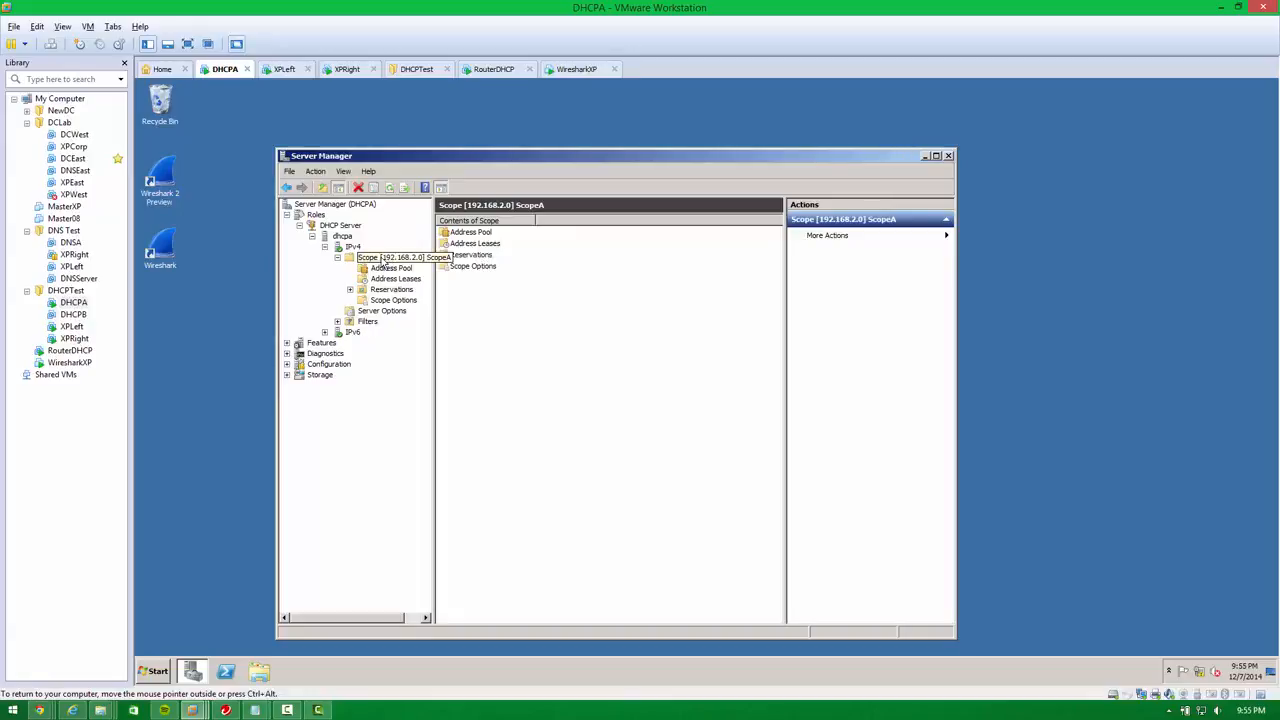
{"action": "right_click", "coordinate": [383, 259]}
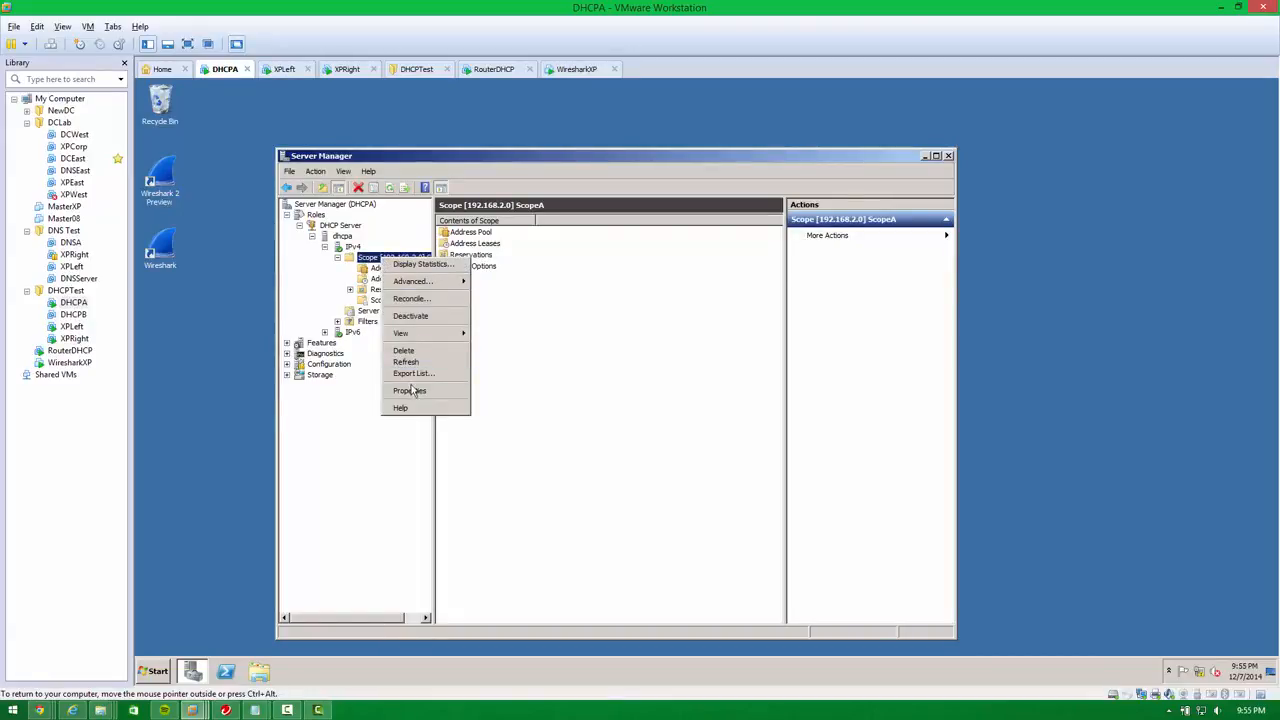
{"action": "left_click", "coordinate": [410, 392]}
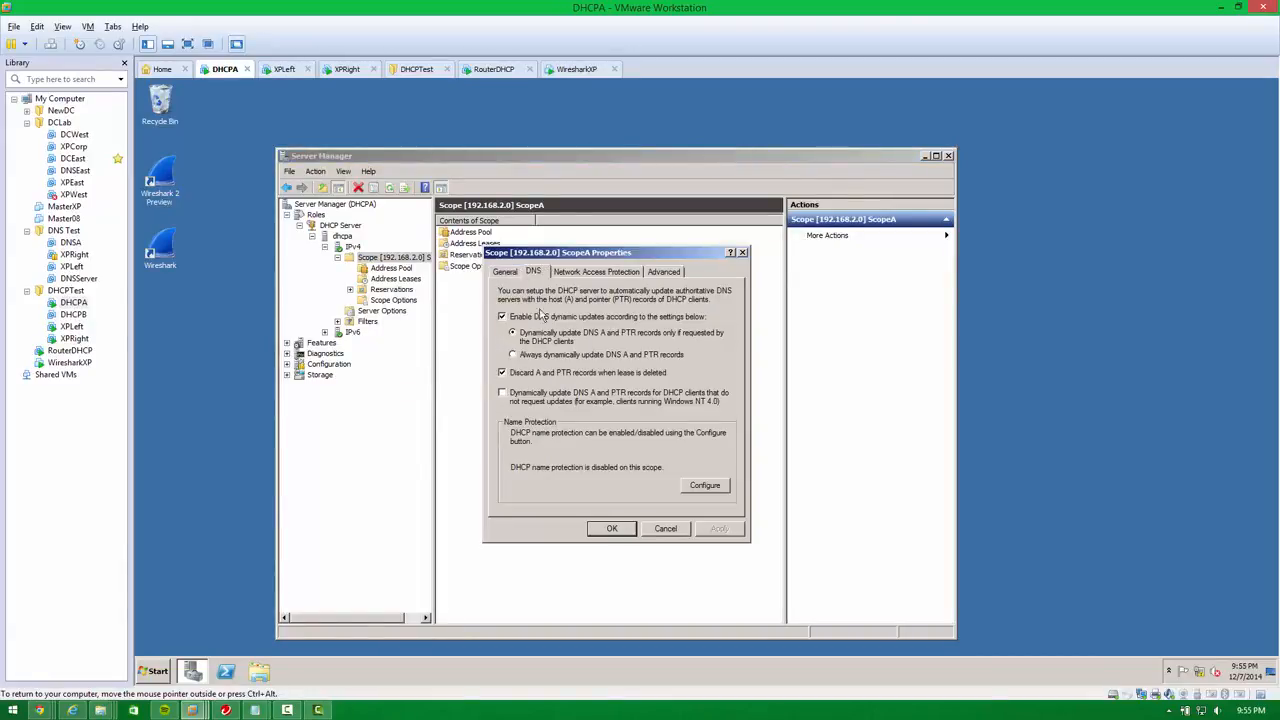
{"action": "left_click", "coordinate": [536, 273]}
{"action": "left_click", "coordinate": [612, 528]}
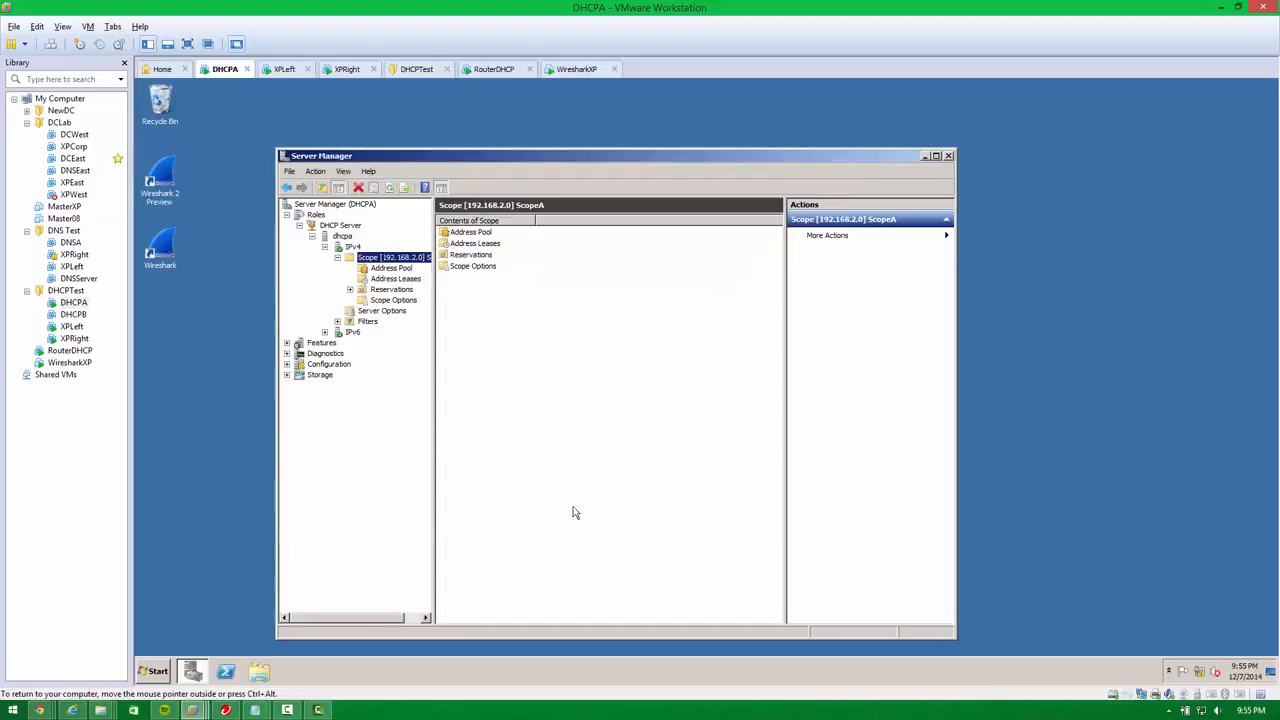
{"action": "left_click", "coordinate": [341, 236]}
{"action": "right_click", "coordinate": [341, 236]}
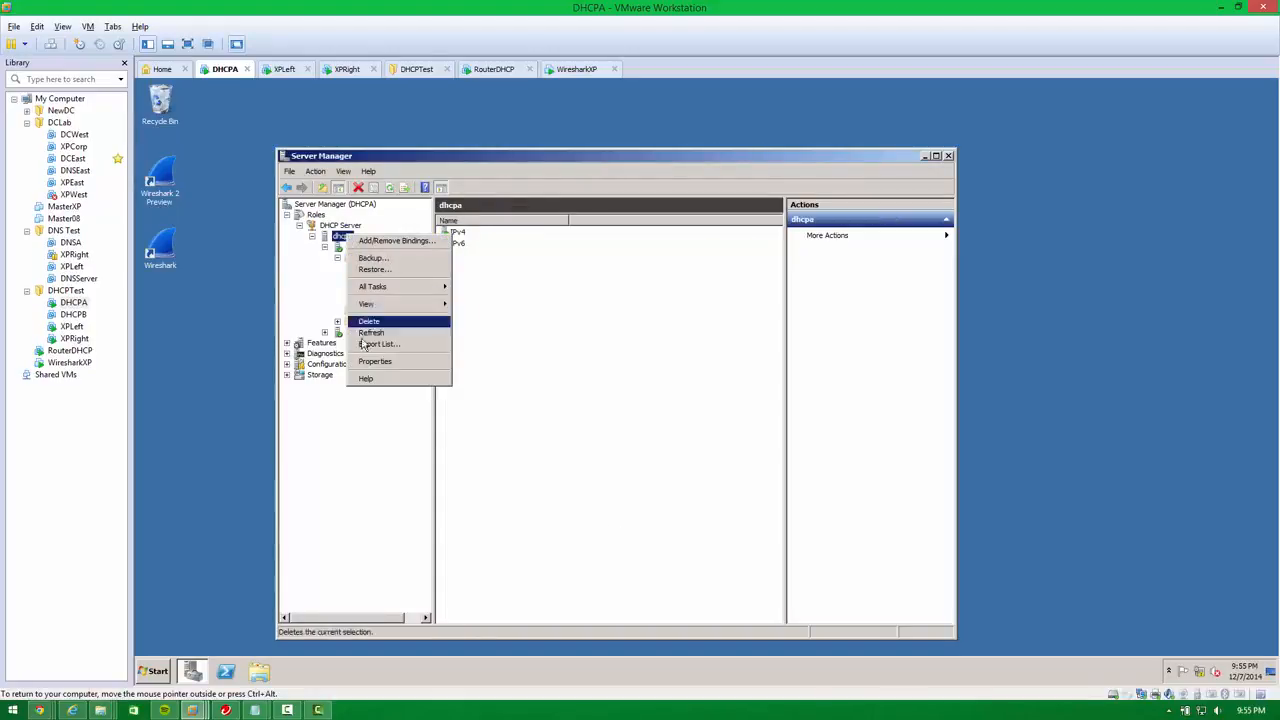
{"action": "left_click", "coordinate": [470, 377]}
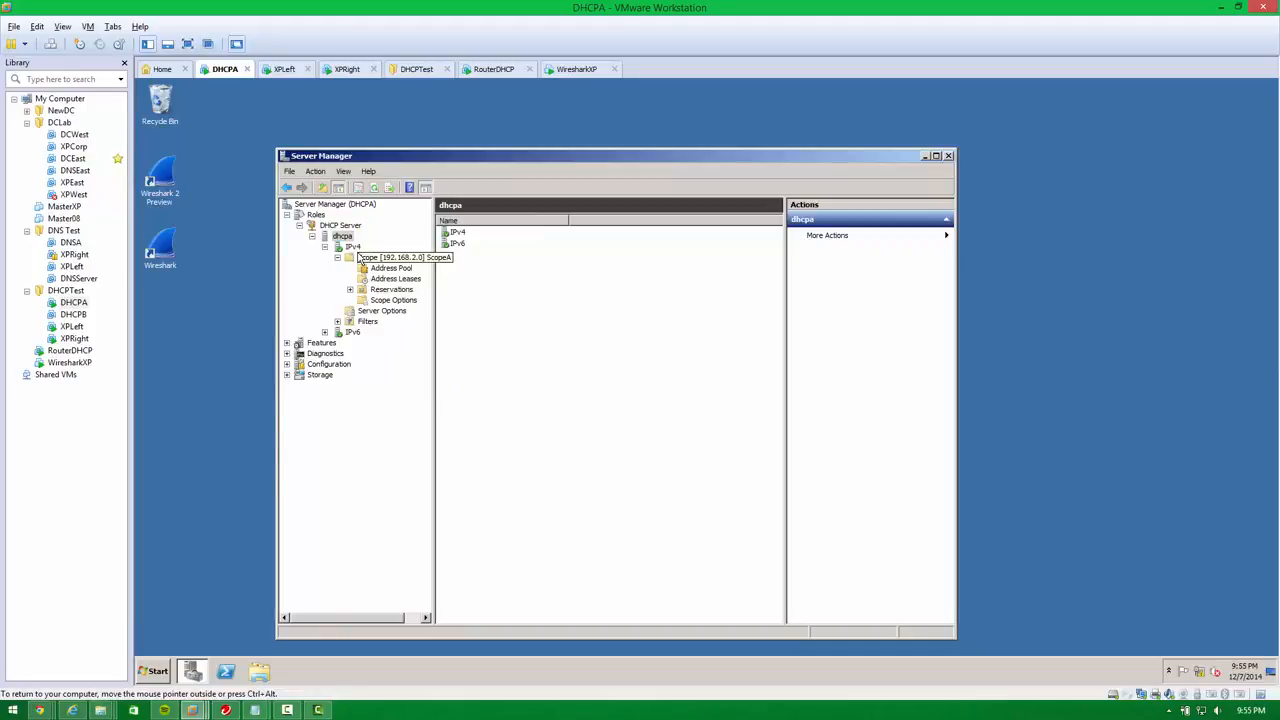